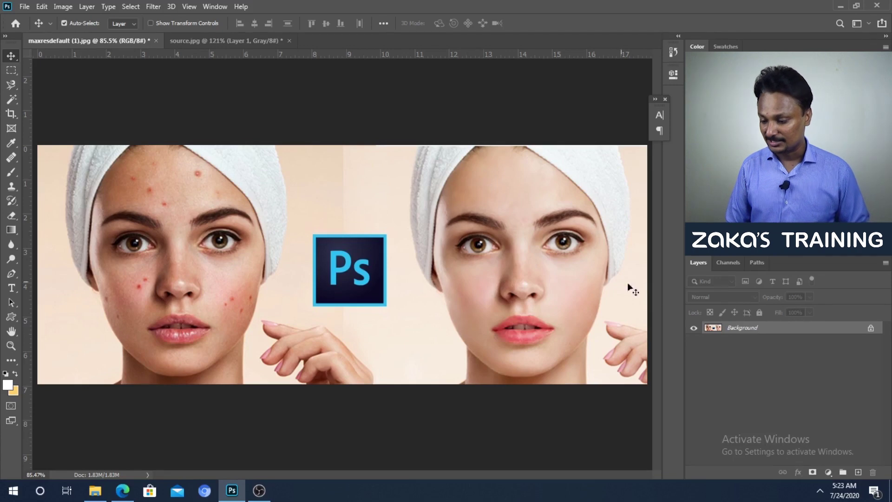
# Step: Duplicate the Background layer with its default name and add a new empty layer above the copy
pyautogui.rightClick(739, 328)
pyautogui.click(766, 350)
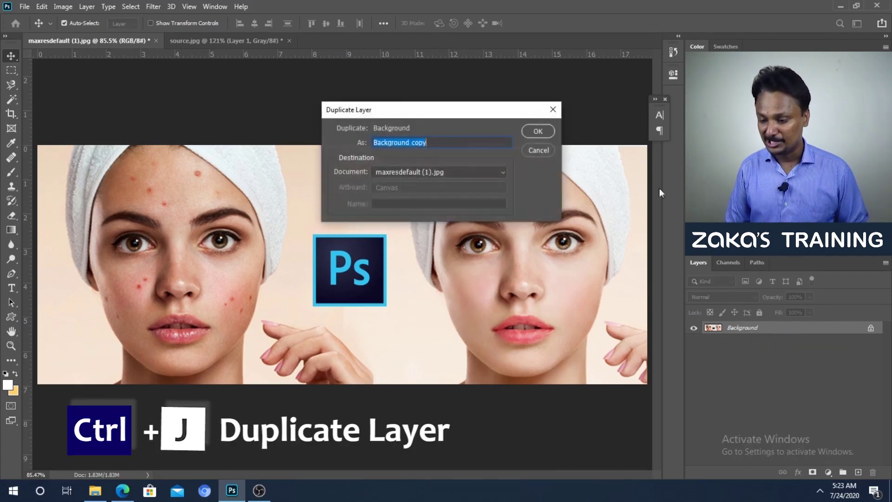
pyautogui.click(538, 133)
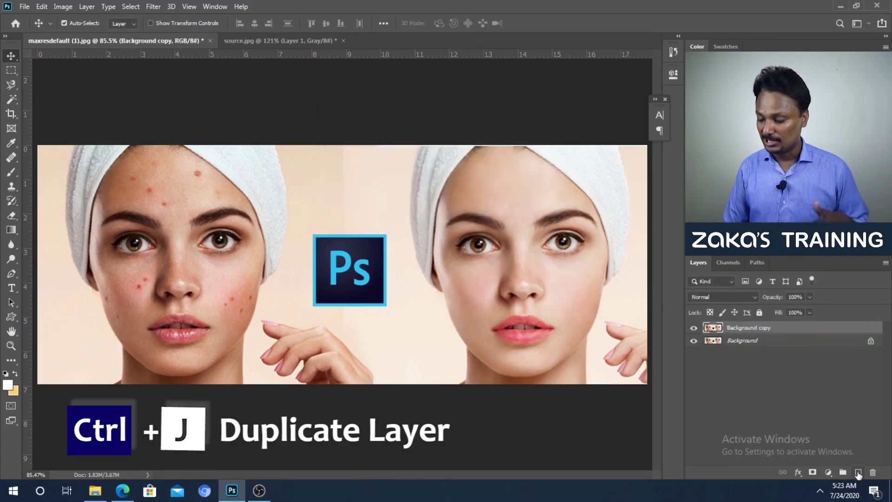
pyautogui.click(858, 472)
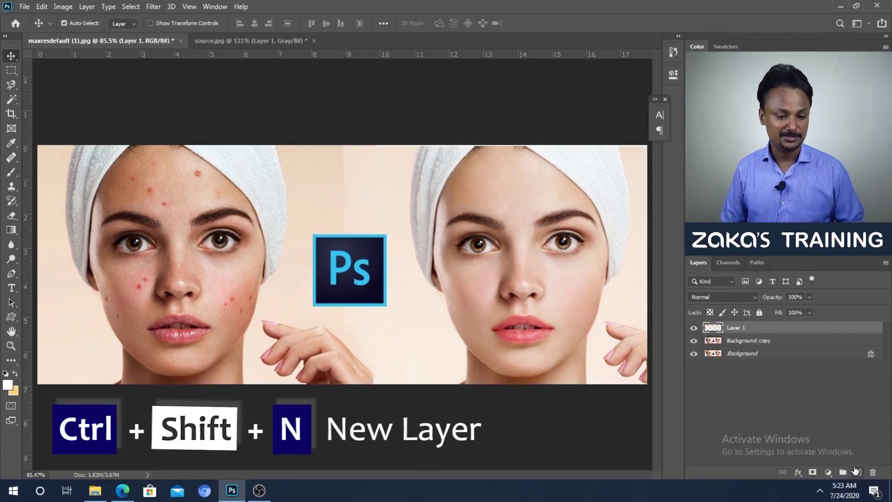
# Step: Activate the Healing Brush tool and set it to sample All Layers
pyautogui.moveTo(11, 158)
pyautogui.mouseDown()
pyautogui.moveTo(51, 170)
pyautogui.moveTo(50, 182)
pyautogui.moveTo(62, 168)
pyautogui.mouseUp()
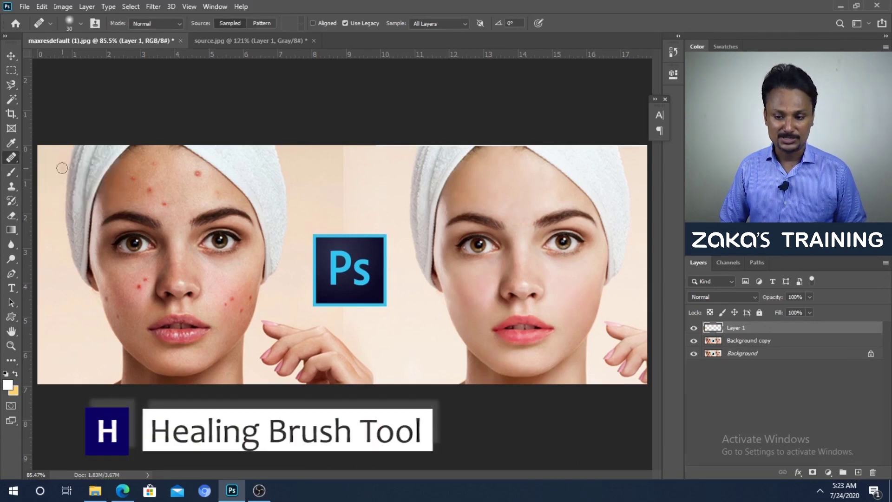
pyautogui.click(427, 24)
pyautogui.click(428, 51)
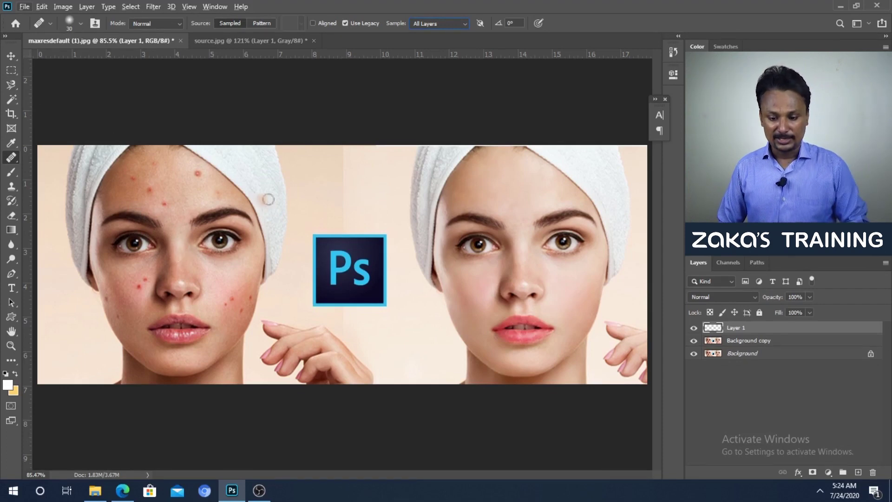
# Step: Set the healing brush size to 58 px and its hardness to 1%
pyautogui.rightClick(309, 192)
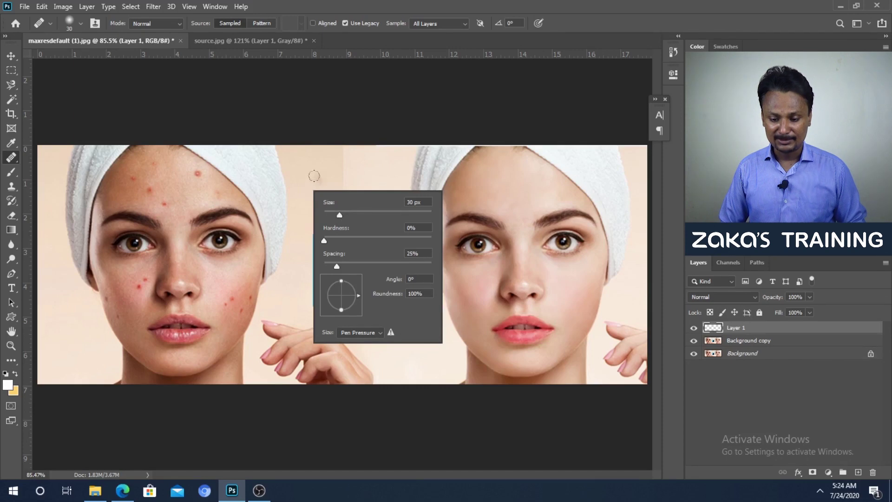
pyautogui.rightClick(309, 176)
pyautogui.moveTo(341, 197); pyautogui.dragTo(354, 197)
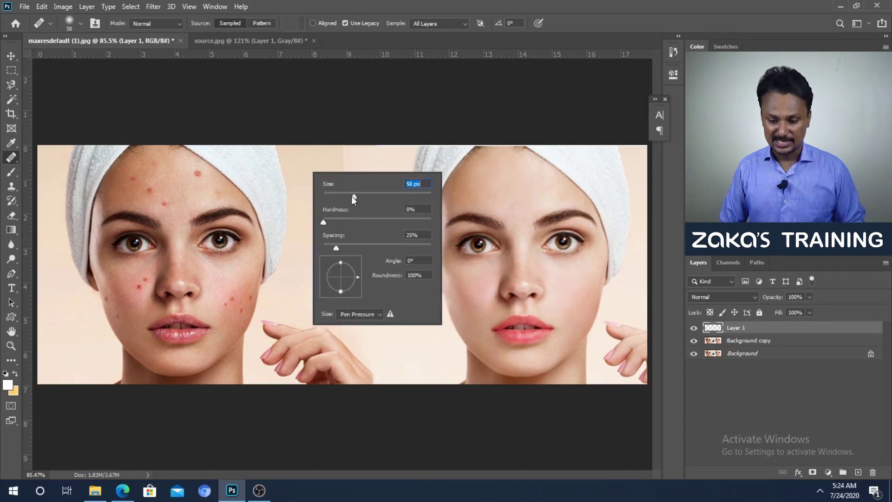
pyautogui.click(327, 222)
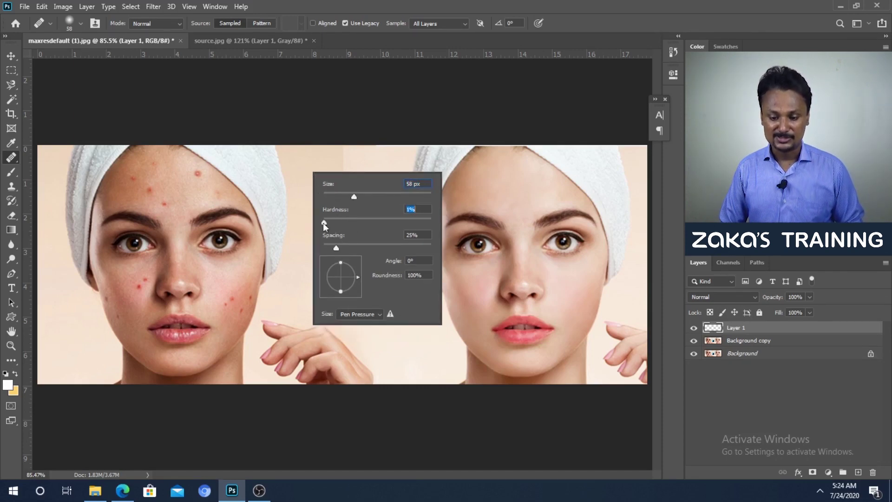
pyautogui.press('Return')
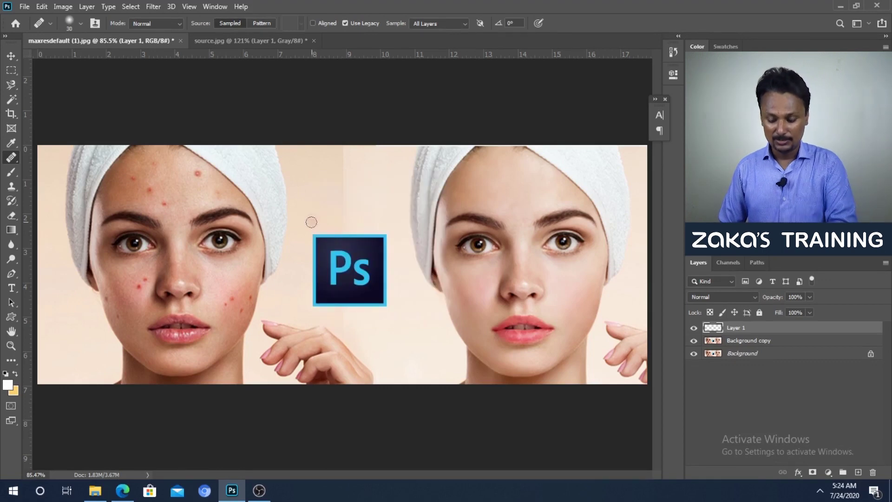
# Step: Enlarge the healing brush to 100 px and paint skin sampled from the left face over the Ps logo
pyautogui.press(']')
pyautogui.press(']')
pyautogui.press(']')
pyautogui.press(']')
pyautogui.press(']')
pyautogui.press(']')
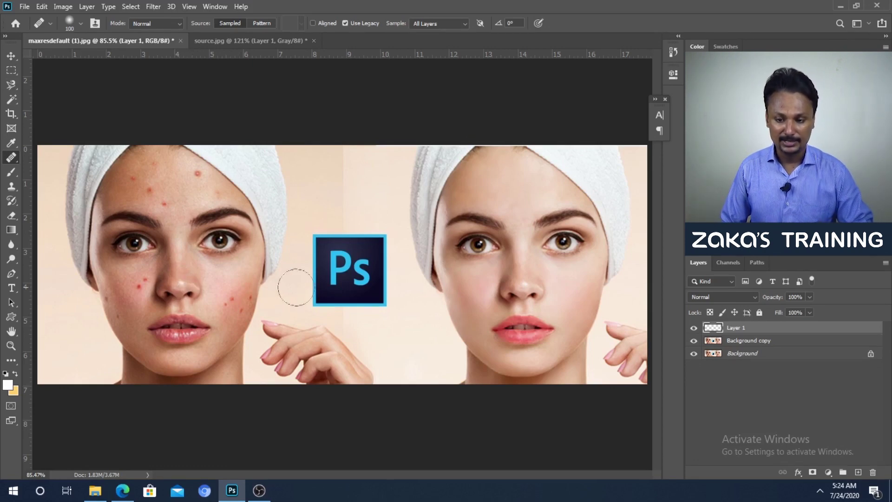
pyautogui.moveTo(297, 277)
pyautogui.mouseDown()
pyautogui.moveTo(323, 268)
pyautogui.moveTo(343, 263)
pyautogui.mouseUp()
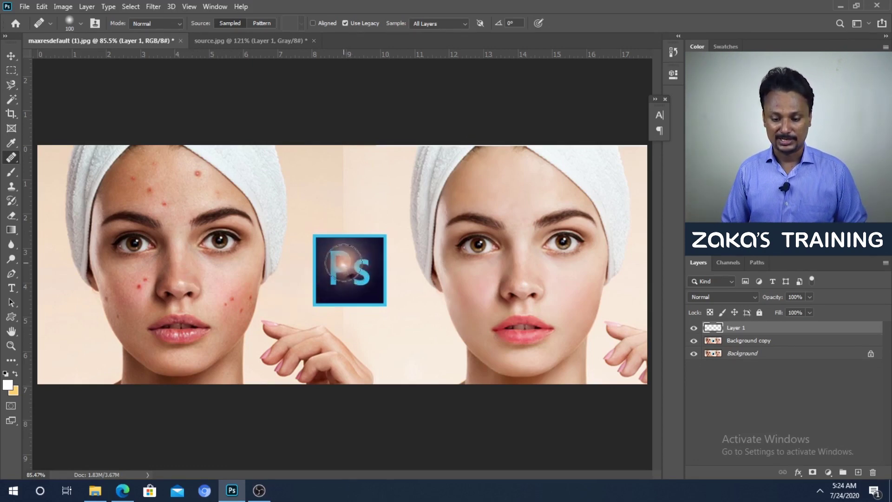
pyautogui.moveTo(344, 263)
pyautogui.mouseDown()
pyautogui.moveTo(345, 227)
pyautogui.moveTo(357, 268)
pyautogui.moveTo(337, 299)
pyautogui.moveTo(318, 263)
pyautogui.moveTo(314, 221)
pyautogui.moveTo(346, 201)
pyautogui.moveTo(374, 237)
pyautogui.moveTo(359, 298)
pyautogui.moveTo(321, 297)
pyautogui.moveTo(346, 291)
pyautogui.moveTo(357, 299)
pyautogui.moveTo(372, 289)
pyautogui.moveTo(374, 257)
pyautogui.moveTo(355, 222)
pyautogui.moveTo(338, 210)
pyautogui.moveTo(335, 229)
pyautogui.moveTo(361, 238)
pyautogui.mouseUp()
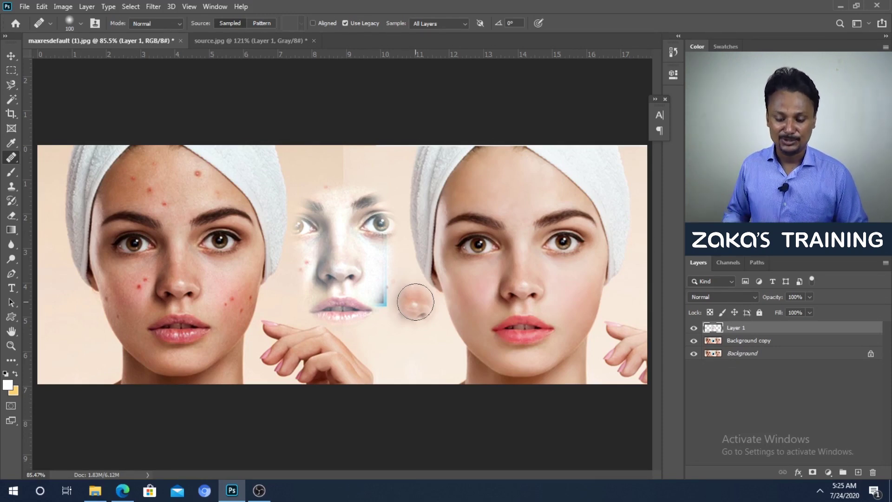
# Step: Undo the healing over the Ps logo and switch Use Legacy off and back on
pyautogui.hotkey('ctrl', 'z')
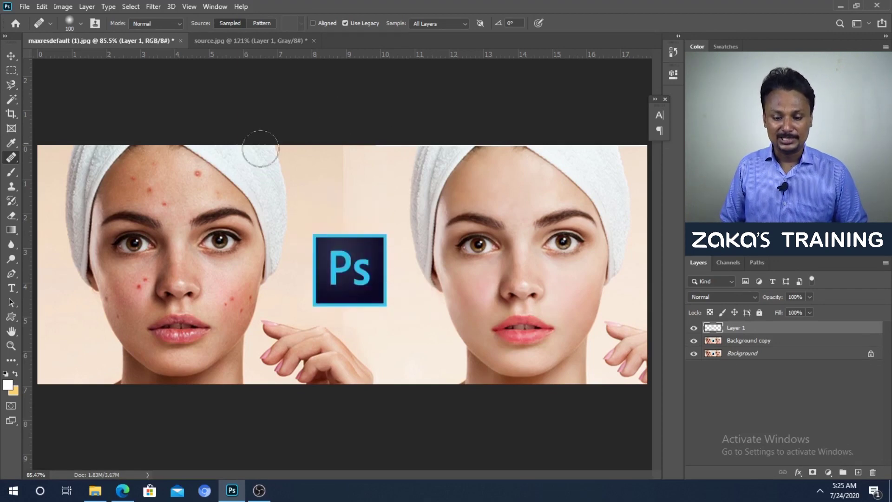
pyautogui.click(345, 23)
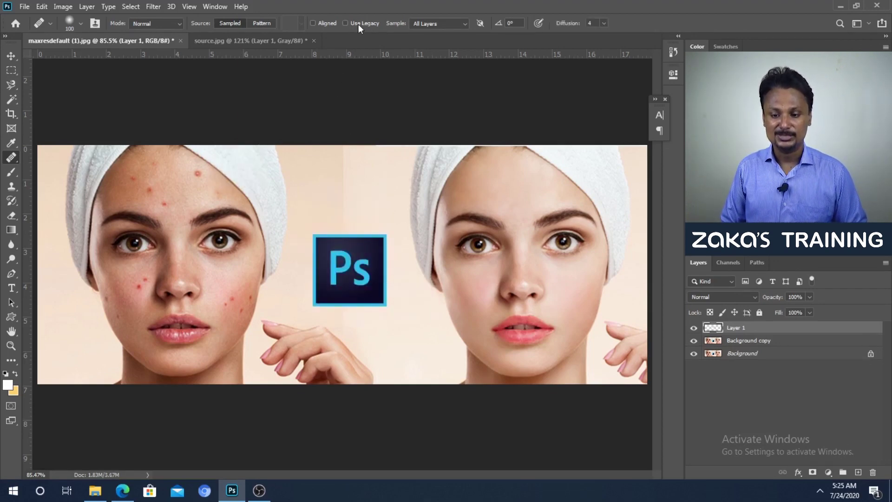
pyautogui.click(355, 26)
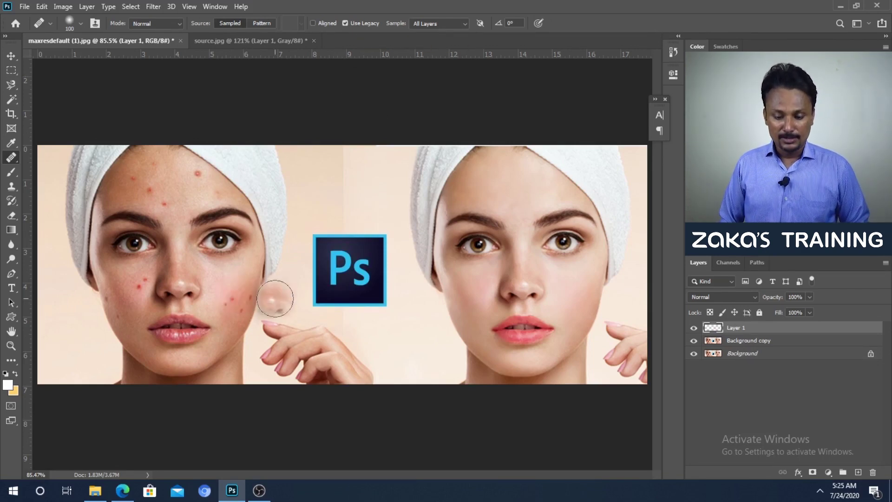
# Step: Reduce the healing brush size to 20 px for retouching the blemishes on the left face
pyautogui.scroll(5, 209, 297)
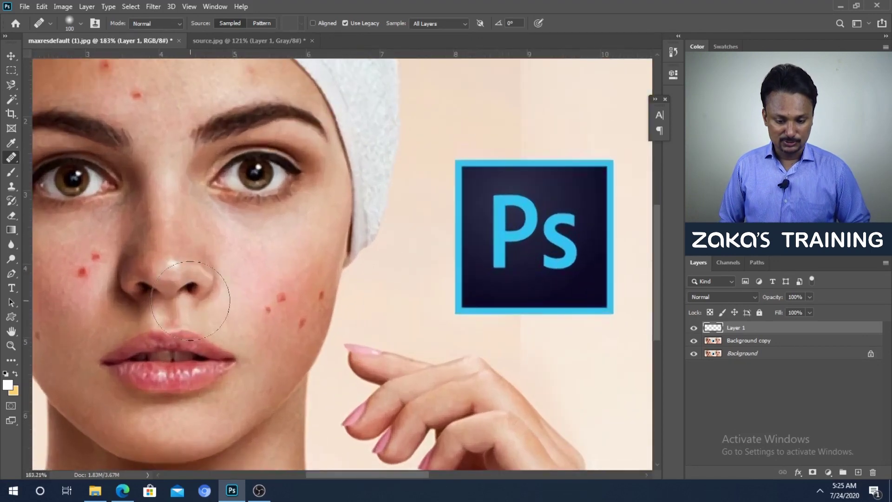
pyautogui.moveTo(209, 298); pyautogui.dragTo(420, 281)
pyautogui.click(333, 278)
pyautogui.press('[')
pyautogui.press('[')
pyautogui.press('[')
pyautogui.press('[')
pyautogui.press('[')
pyautogui.press('[')
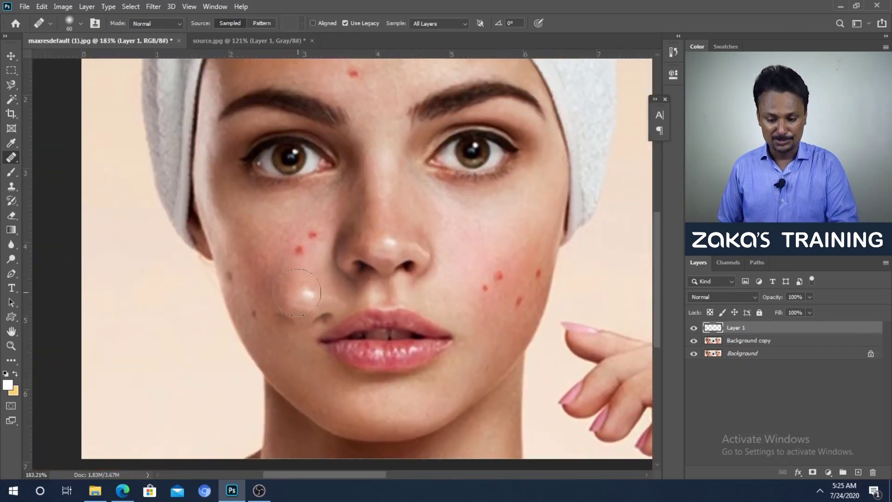
pyautogui.press('[')
pyautogui.click(277, 302)
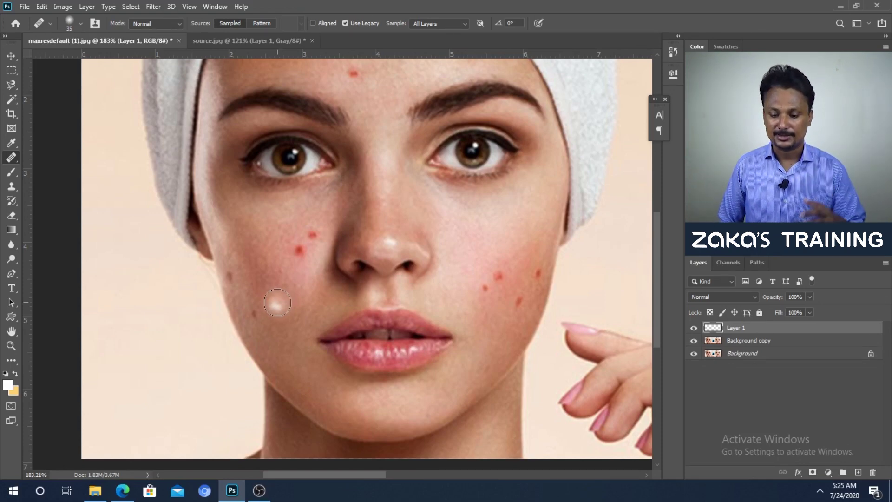
pyautogui.press('[')
pyautogui.press('[')
pyautogui.press('[')
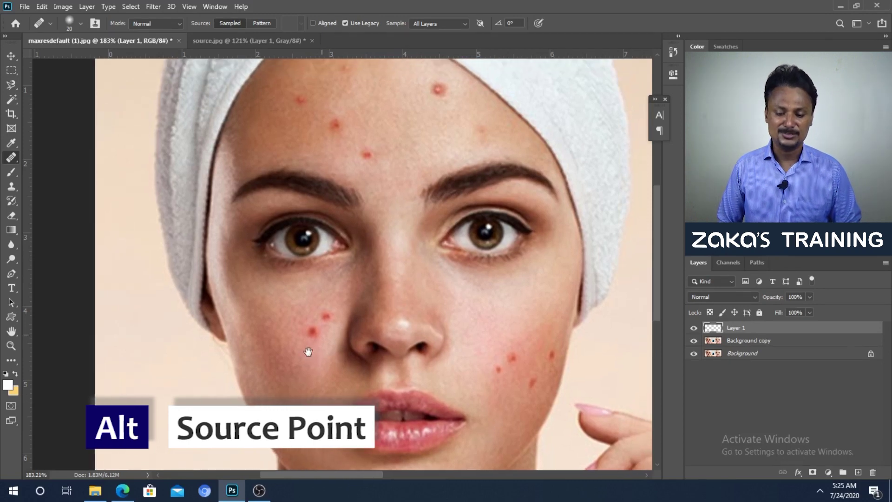
# Step: Heal the red spots on both cheeks of the left face with the Healing Brush, sampling clean skin nearby
pyautogui.click(313, 332)
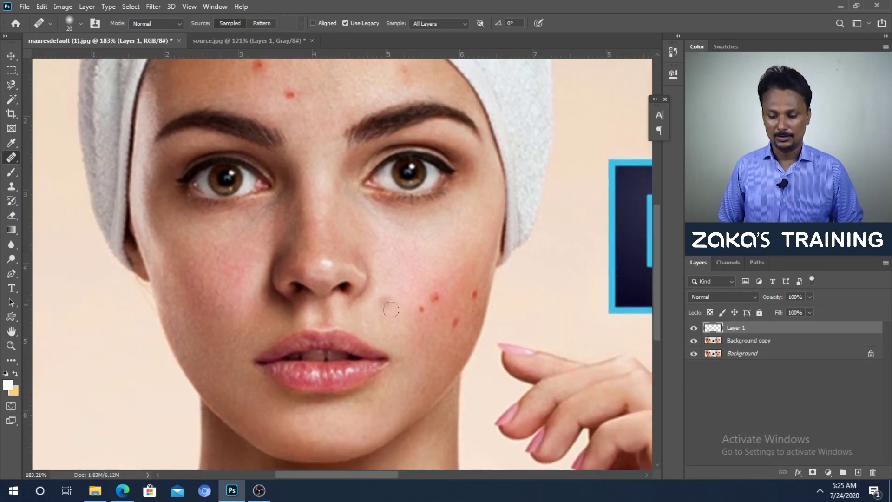
pyautogui.click(422, 309)
pyautogui.click(436, 296)
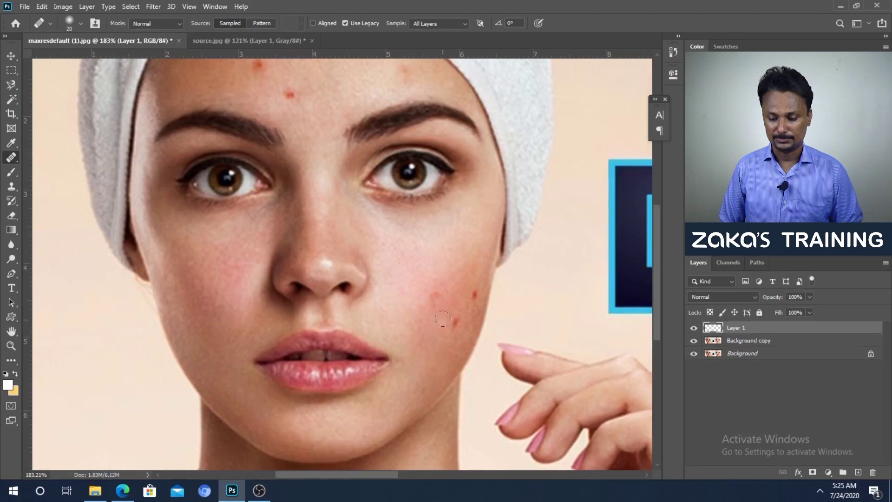
pyautogui.moveTo(454, 337); pyautogui.dragTo(423, 337)
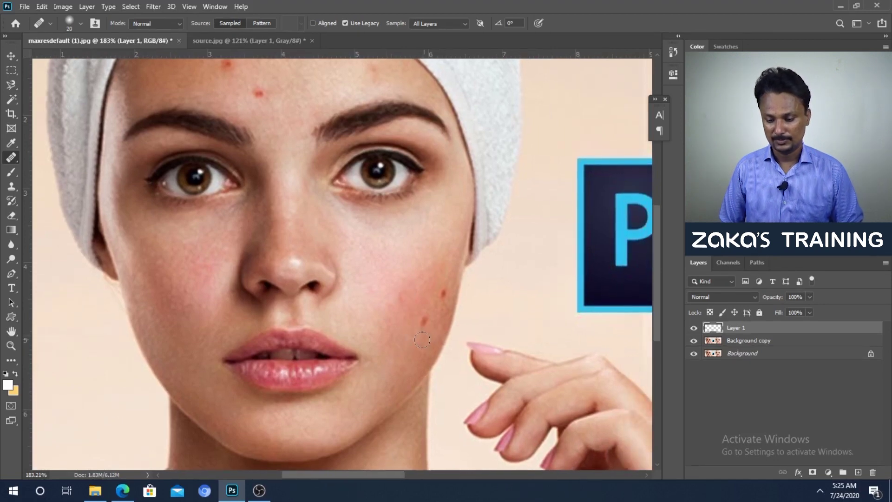
pyautogui.click(423, 322)
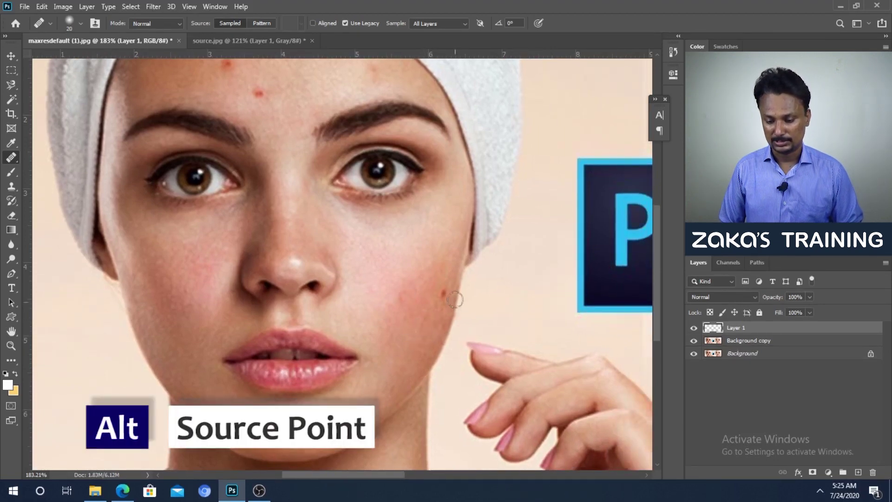
pyautogui.keyDown('alt'); pyautogui.click(443, 273); pyautogui.keyUp('alt')
pyautogui.click(445, 293)
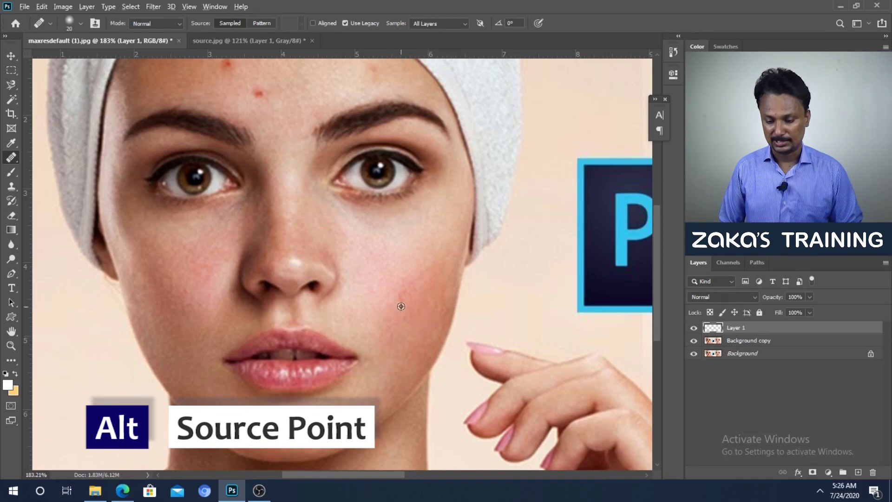
# Step: Enlarge the healing brush to 30 px and heal the three spots running from above the brows to the forehead's left side
pyautogui.moveTo(357, 256); pyautogui.dragTo(426, 387)
pyautogui.press(']')
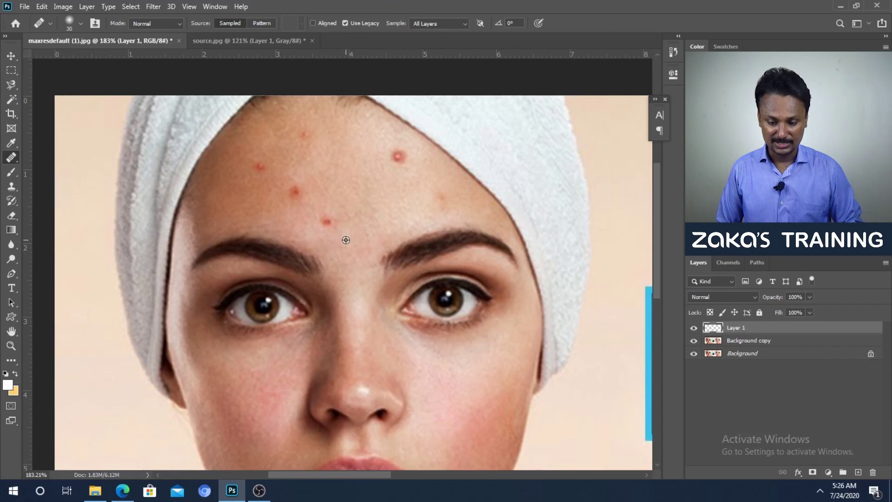
pyautogui.keyDown('alt'); pyautogui.click(348, 239); pyautogui.keyUp('alt')
pyautogui.click(327, 222)
pyautogui.click(294, 192)
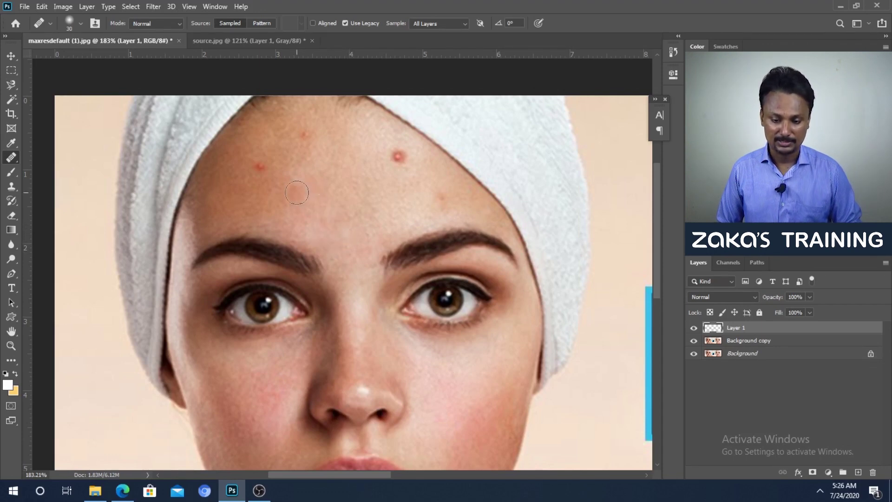
pyautogui.click(260, 167)
# Step: Heal the remaining spots near the hairline and on the right side of the forehead using clean skin samples
pyautogui.moveTo(279, 166); pyautogui.dragTo(268, 199)
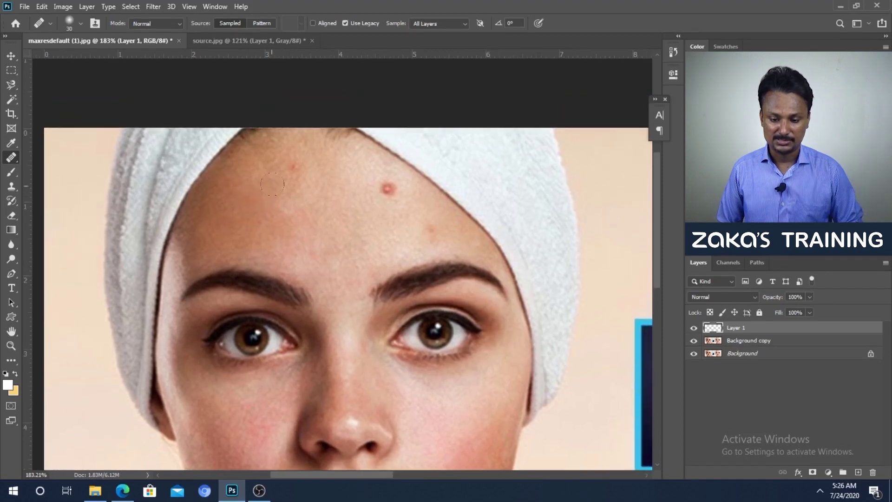
pyautogui.click(284, 166)
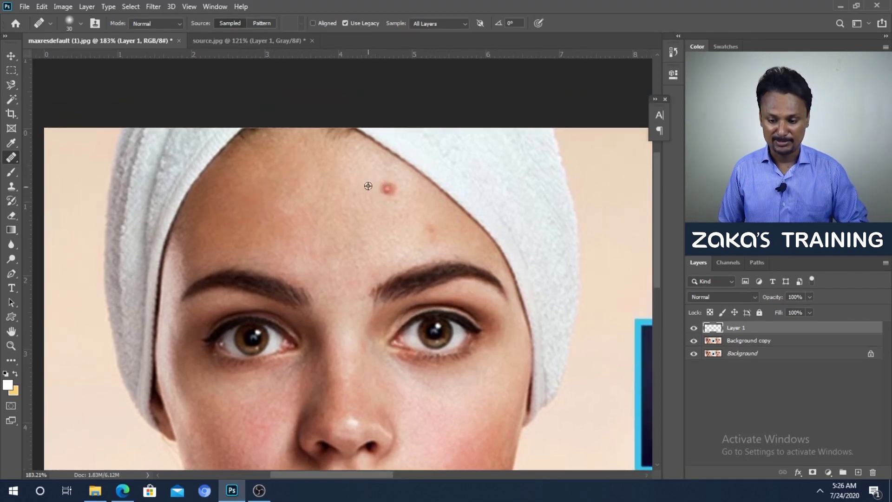
pyautogui.click(387, 188)
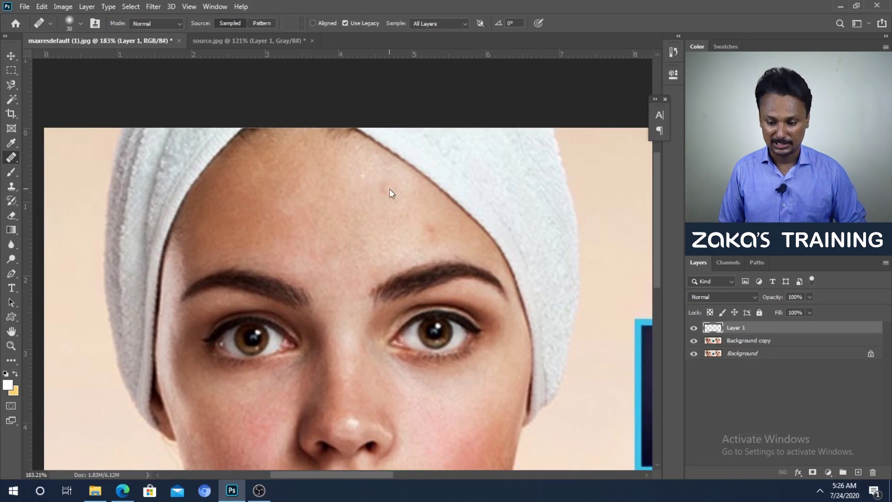
pyautogui.moveTo(442, 236); pyautogui.dragTo(424, 229)
pyautogui.keyDown('alt'); pyautogui.click(391, 221); pyautogui.keyUp('alt')
pyautogui.click(410, 223)
pyautogui.hotkey('ctrl', '0')
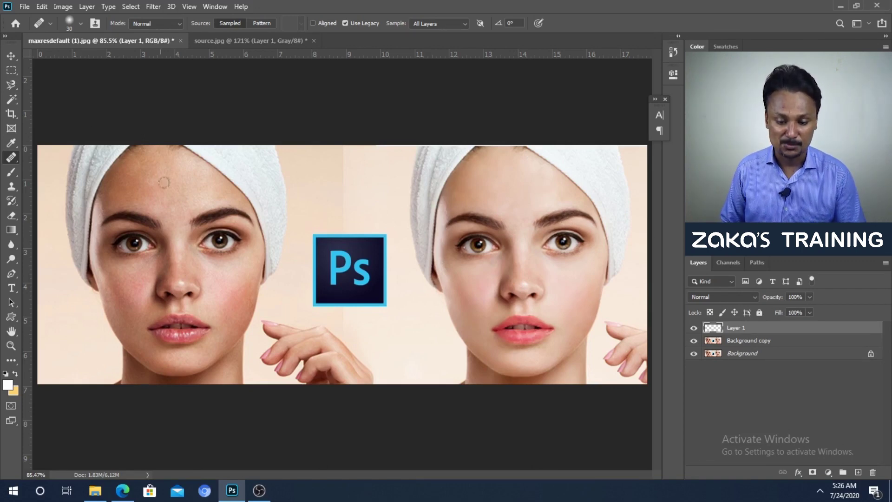
# Step: Merge Layer 1 with the Background copy layer into a single layer
pyautogui.click(10, 57)
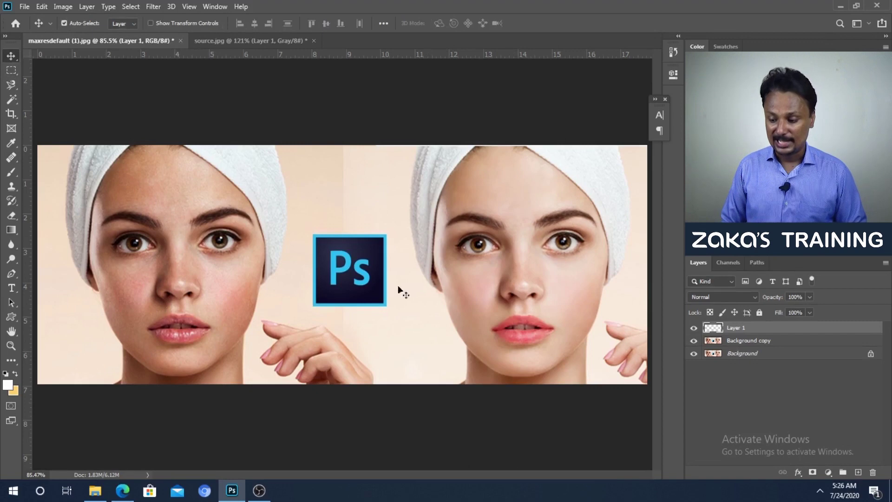
pyautogui.keyDown('shift'); pyautogui.click(737, 343); pyautogui.keyUp('shift')
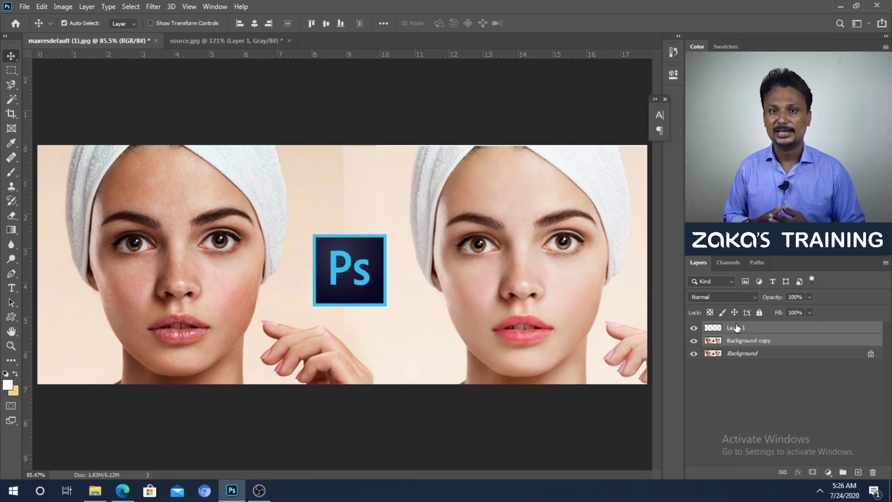
pyautogui.hotkey('ctrl', 'e')
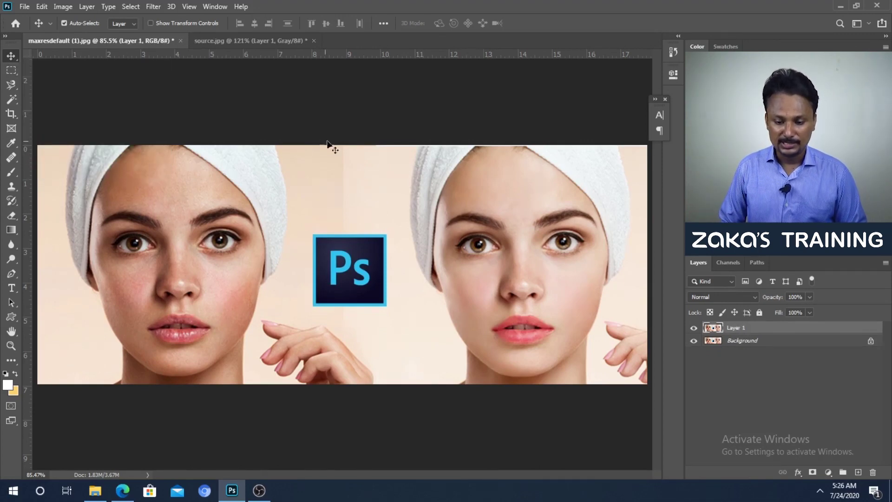
# Step: Select the left half of the image containing the retouched face with a rectangular marquee
pyautogui.click(11, 75)
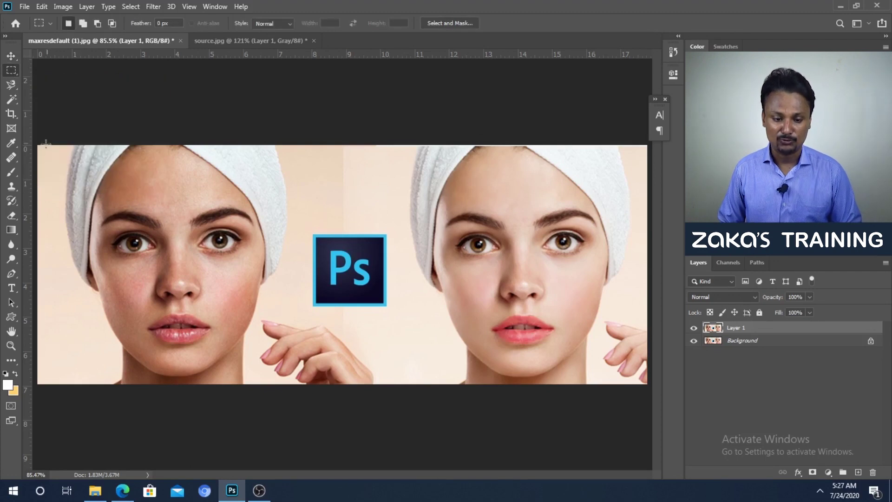
pyautogui.moveTo(38, 144); pyautogui.dragTo(343, 394)
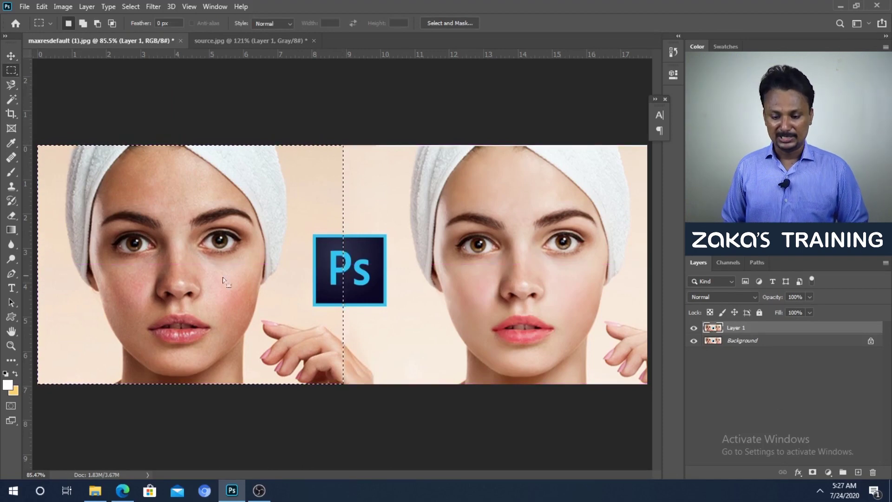
# Step: Copy the selected left half of the retouched photo onto its own new layer
pyautogui.rightClick(194, 191)
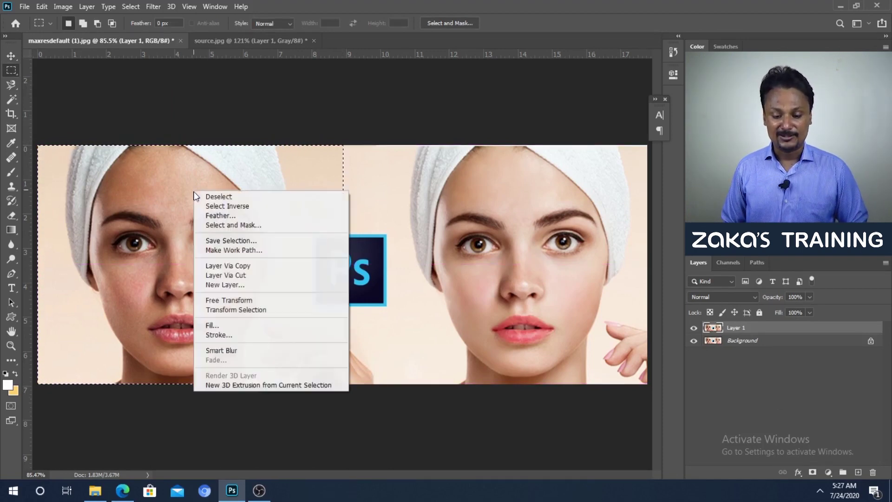
pyautogui.click(250, 267)
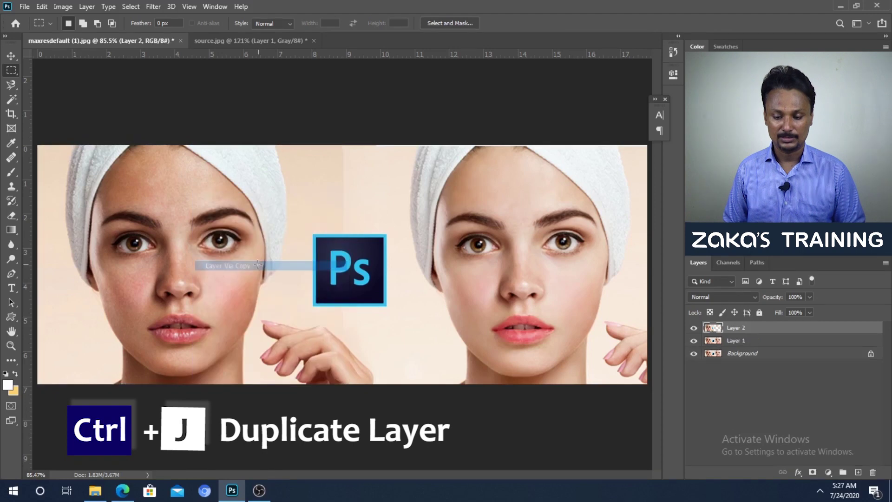
# Step: Try to shift the copied left half with the Move tool, and undo the move
pyautogui.click(11, 56)
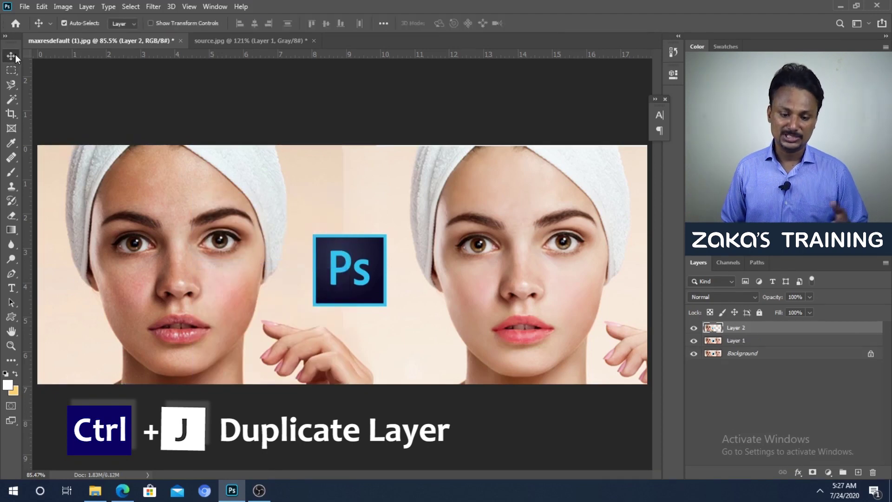
pyautogui.moveTo(203, 240); pyautogui.dragTo(210, 269)
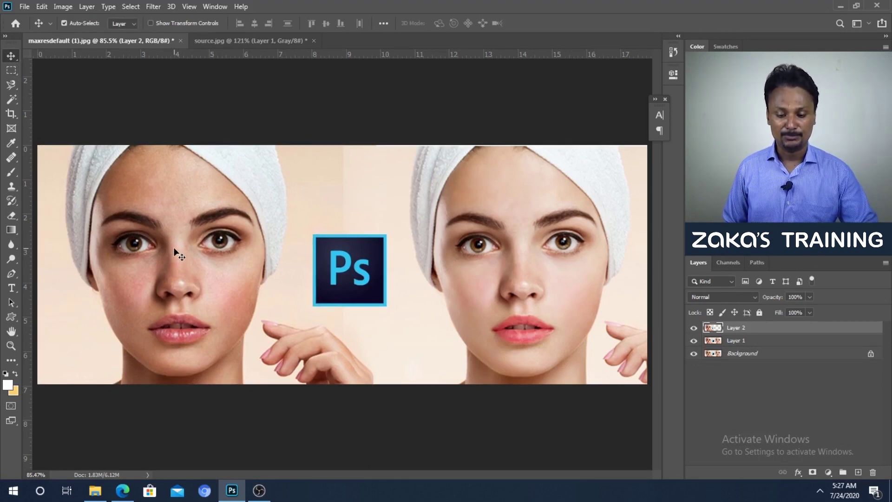
pyautogui.moveTo(183, 236); pyautogui.dragTo(167, 274)
pyautogui.hotkey('ctrl', 'z')
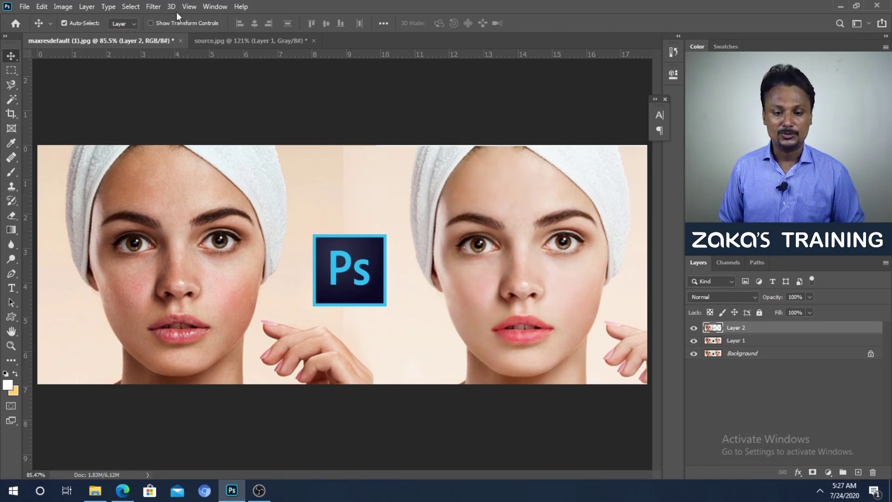
# Step: Open the Smart Blur filter for Layer 2 and centre its preview on the face's eyes and forehead
pyautogui.click(154, 6)
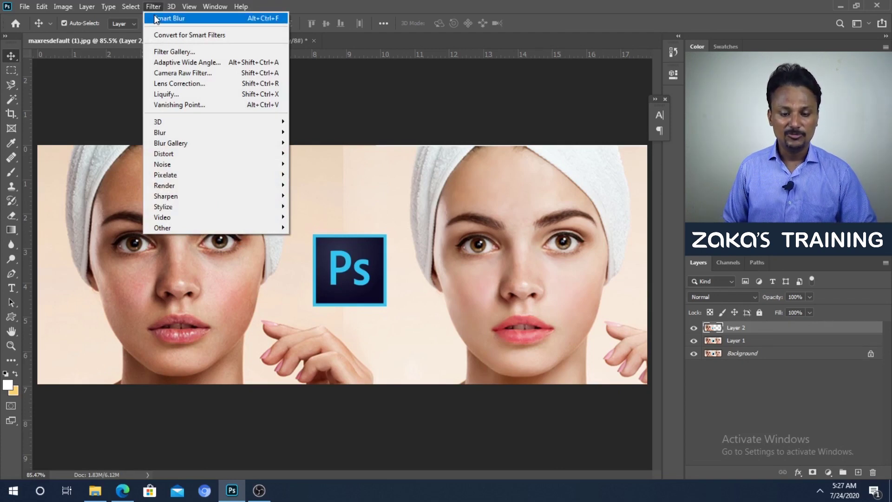
pyautogui.moveTo(245, 136)
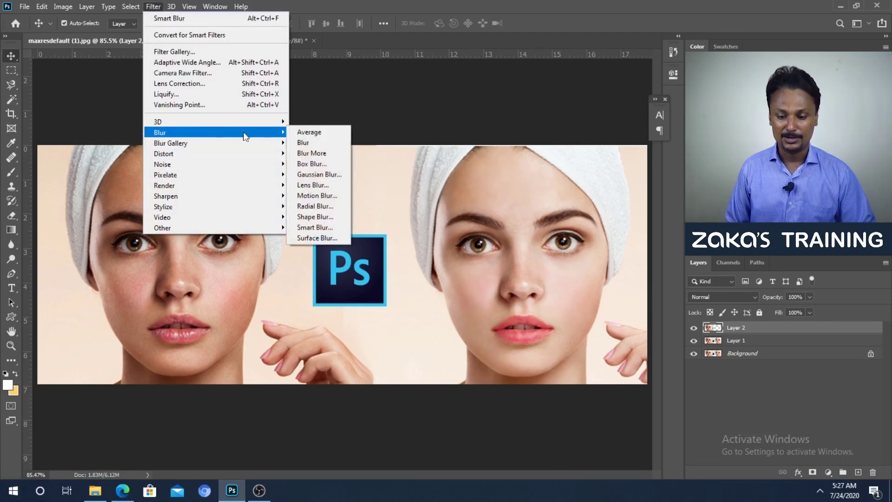
pyautogui.click(320, 227)
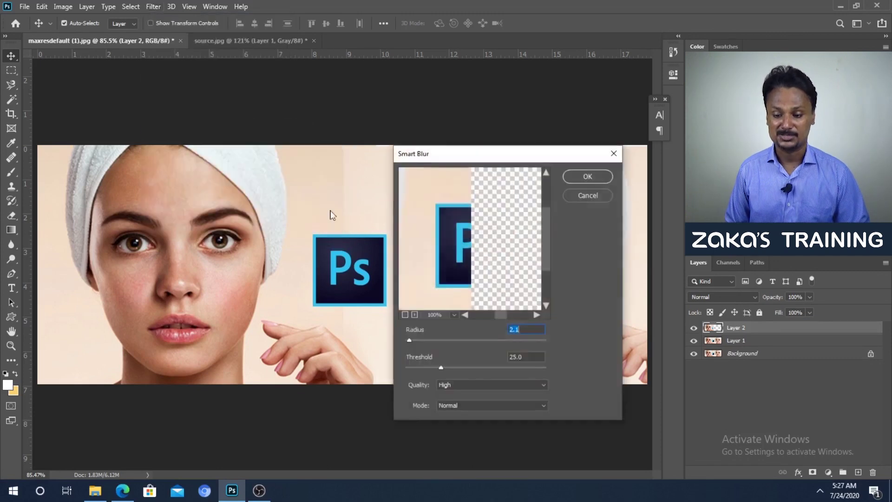
pyautogui.moveTo(439, 155); pyautogui.dragTo(426, 141)
pyautogui.click(176, 219)
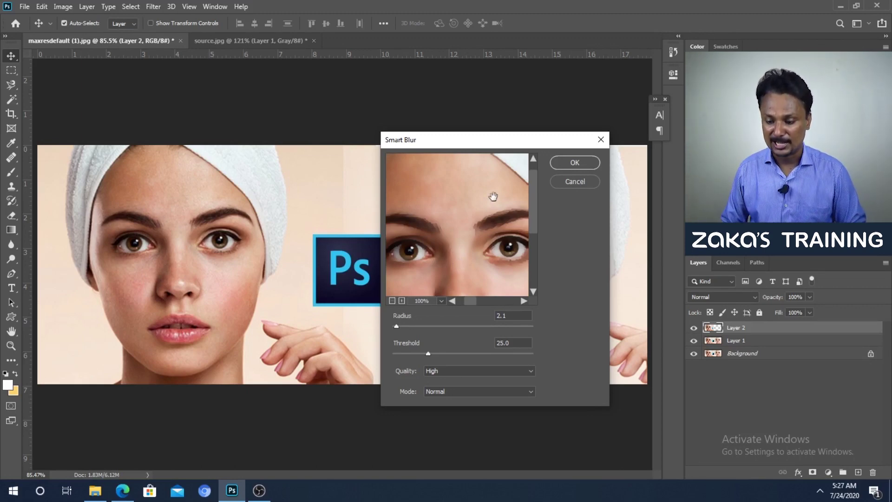
pyautogui.moveTo(534, 217); pyautogui.dragTo(536, 227)
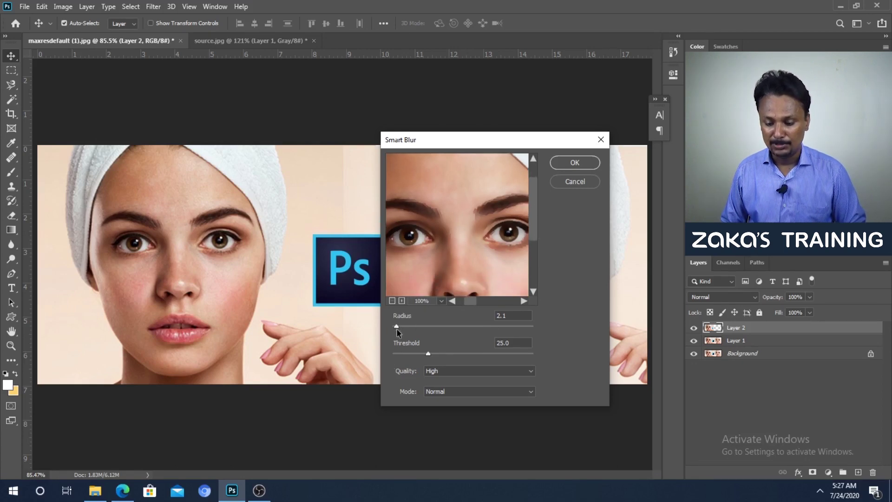
# Step: Apply Smart Blur with radius 2, High quality and Normal mode, and compare the skin by hiding and showing Layer 2
pyautogui.moveTo(397, 327); pyautogui.dragTo(390, 327)
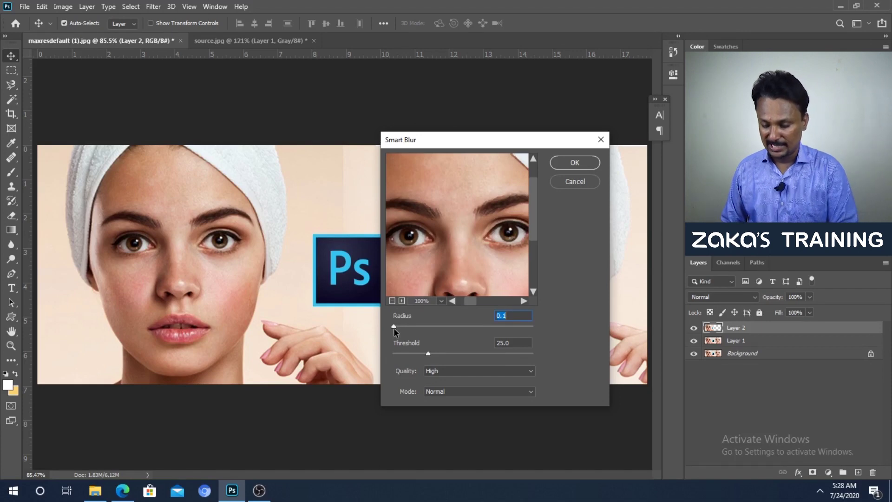
pyautogui.write('2')
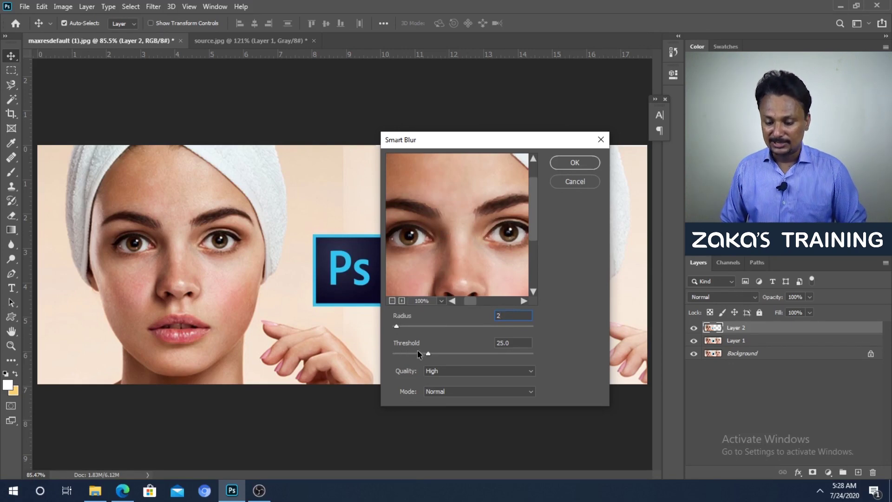
pyautogui.click(433, 372)
pyautogui.click(432, 394)
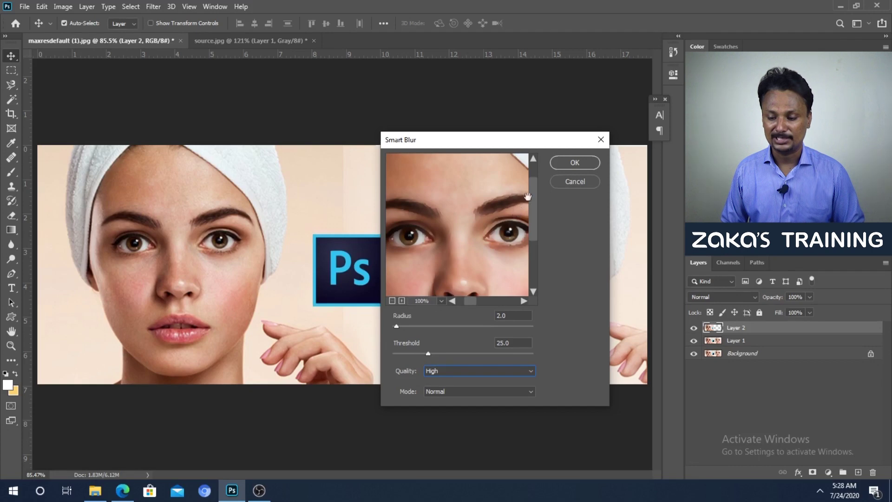
pyautogui.click(573, 166)
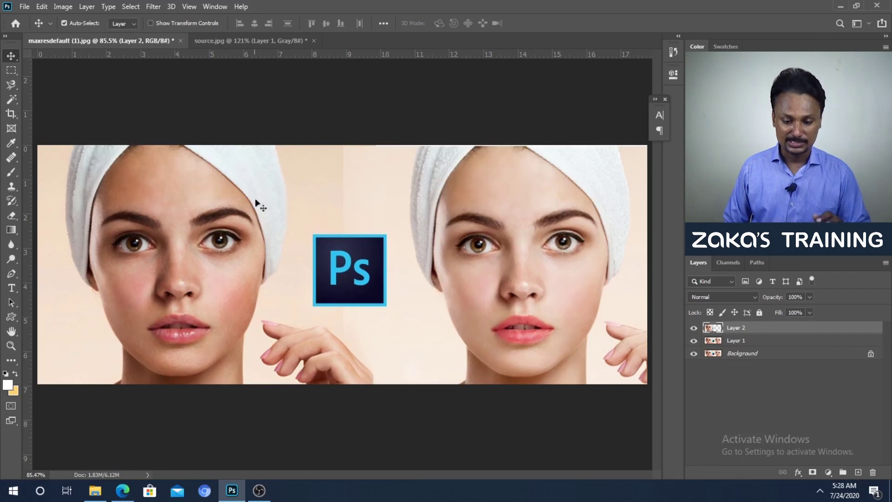
pyautogui.click(694, 329)
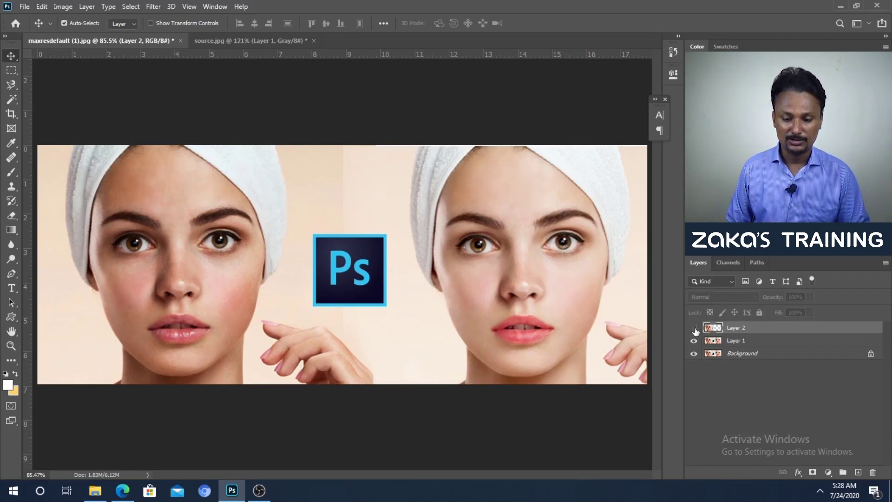
pyautogui.click(694, 329)
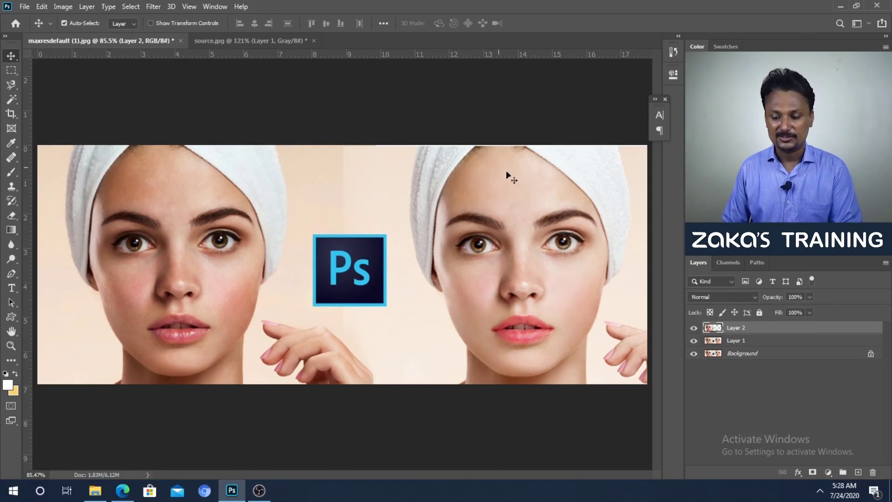
pyautogui.click(63, 8)
pyautogui.moveTo(165, 40)
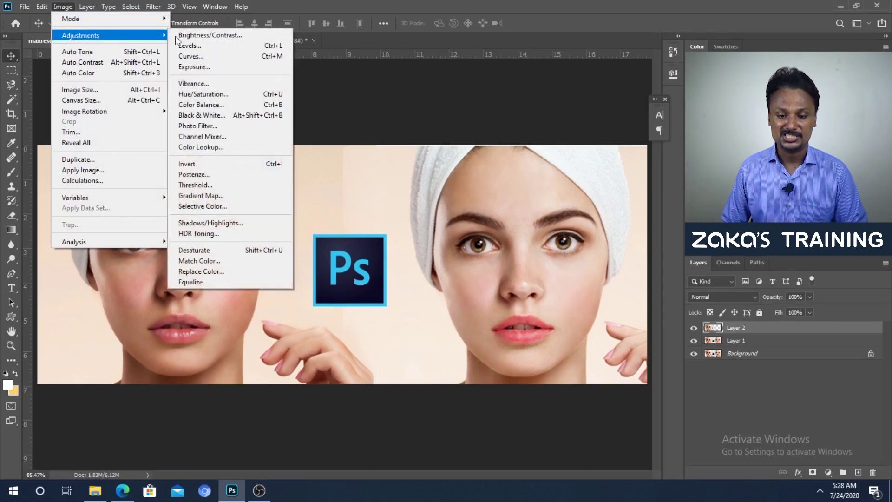
pyautogui.click(216, 41)
pyautogui.moveTo(427, 115); pyautogui.dragTo(429, 146)
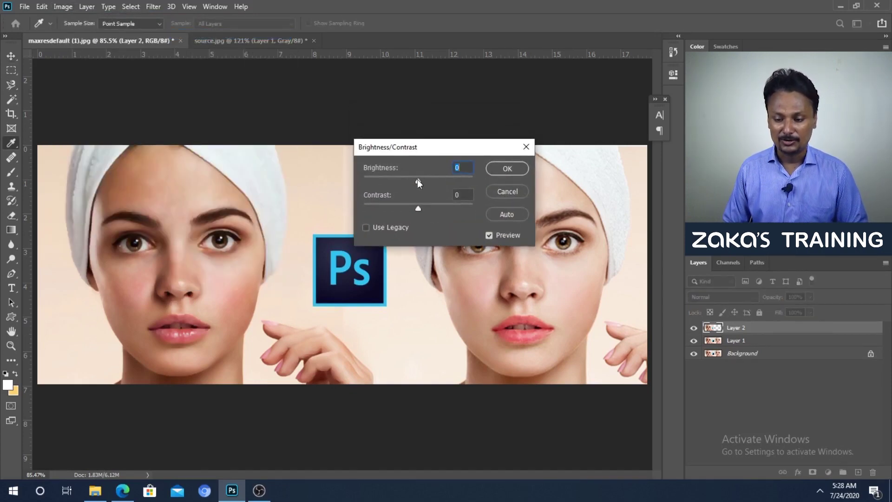
pyautogui.click(508, 191)
pyautogui.press('v')
# Step: Brighten the left half on Layer 2 with a Brightness/Contrast adjustment, setting the brightness to 49
pyautogui.click(61, 7)
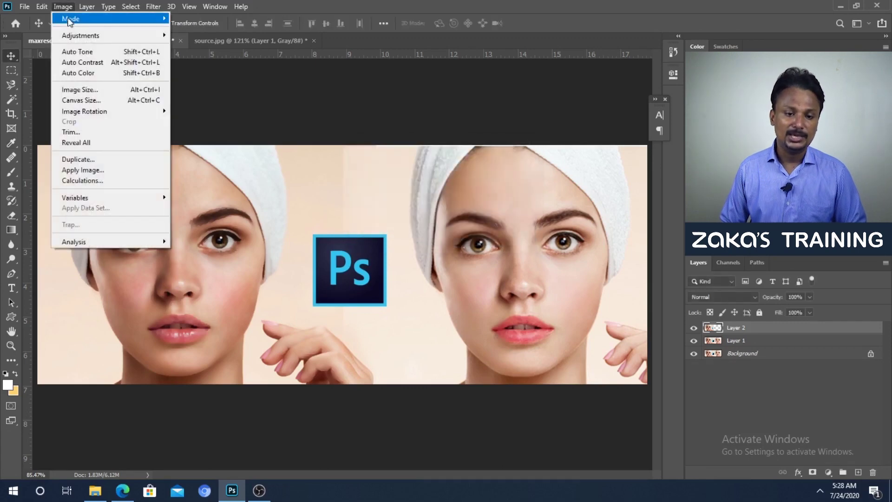
pyautogui.moveTo(82, 40)
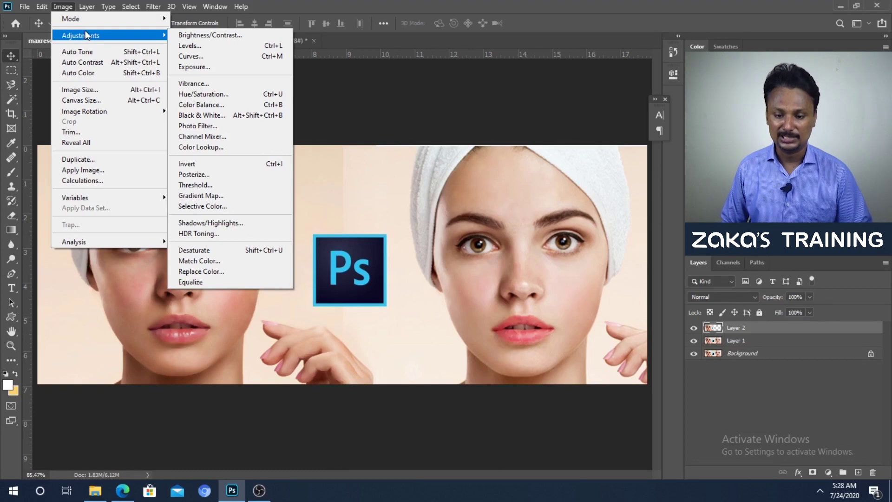
pyautogui.click(211, 37)
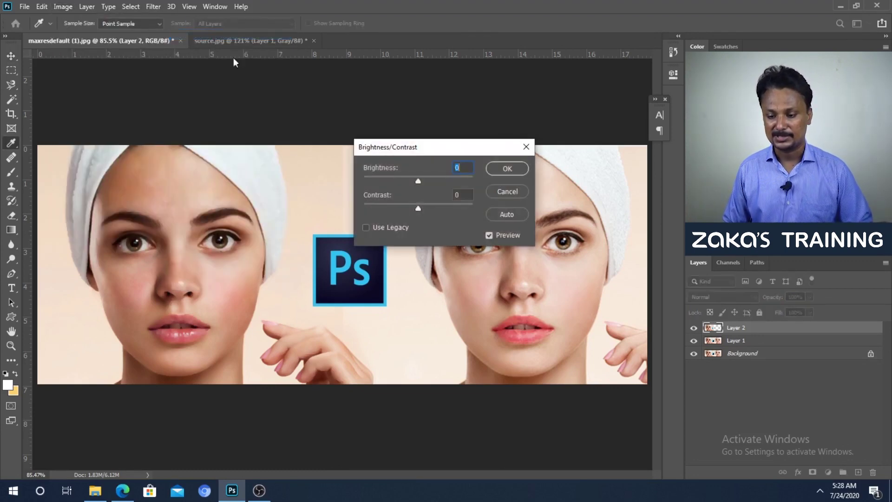
pyautogui.moveTo(462, 147); pyautogui.dragTo(457, 155)
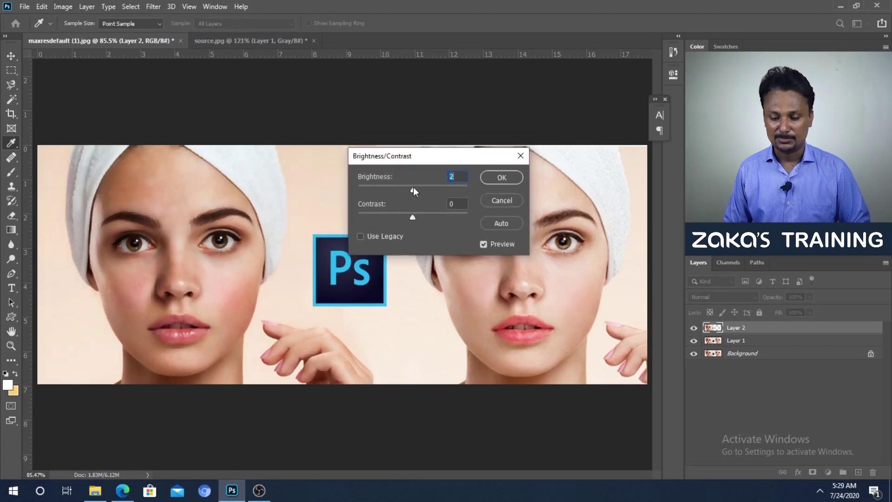
pyautogui.moveTo(414, 188); pyautogui.dragTo(429, 189)
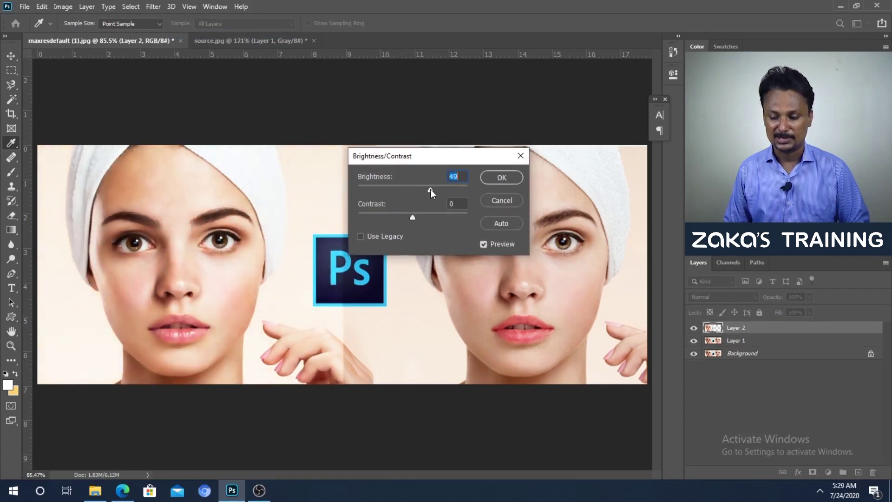
pyautogui.click(500, 178)
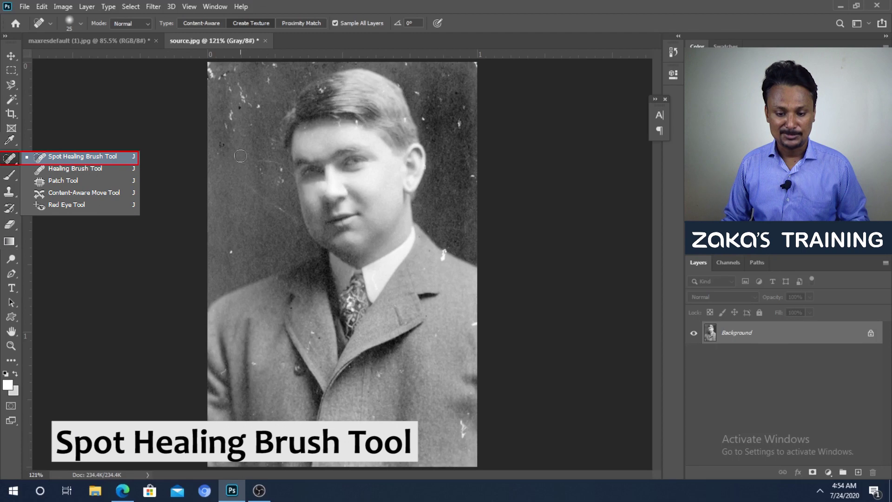
# Step: In source.jpg, duplicate the Background layer as Background copy and add an empty layer above it
pyautogui.rightClick(747, 333)
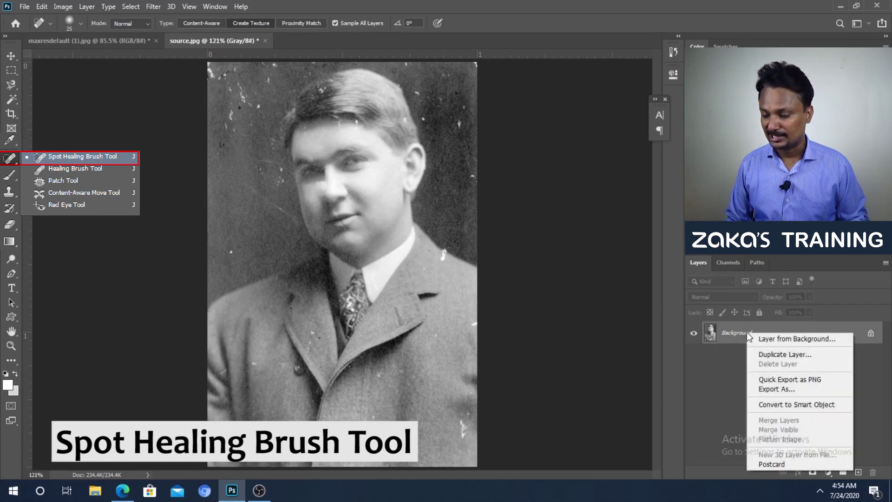
pyautogui.click(784, 355)
pyautogui.click(537, 131)
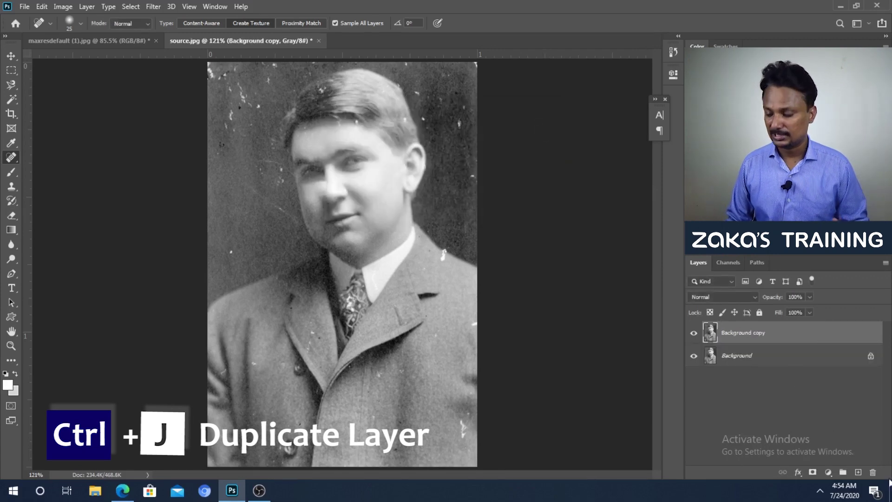
pyautogui.click(858, 472)
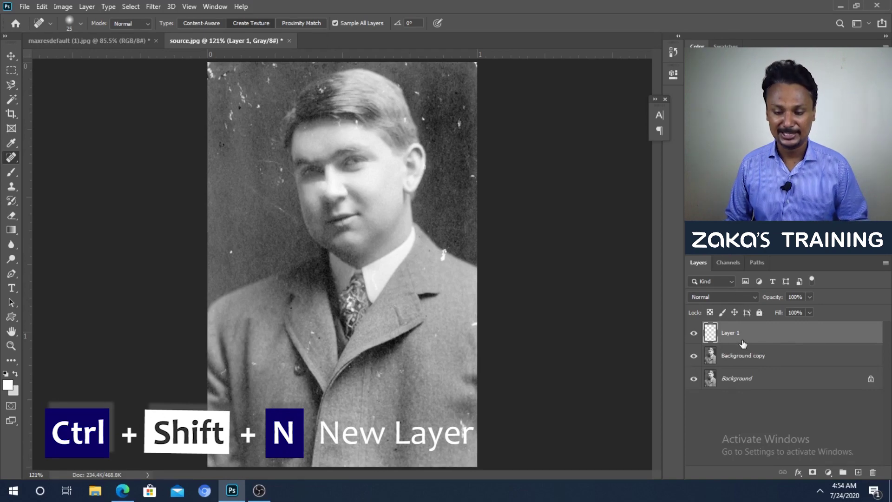
# Step: Configure the Spot Healing Brush to sample all layers with 0% hardness and a size of 30 px
pyautogui.click(343, 23)
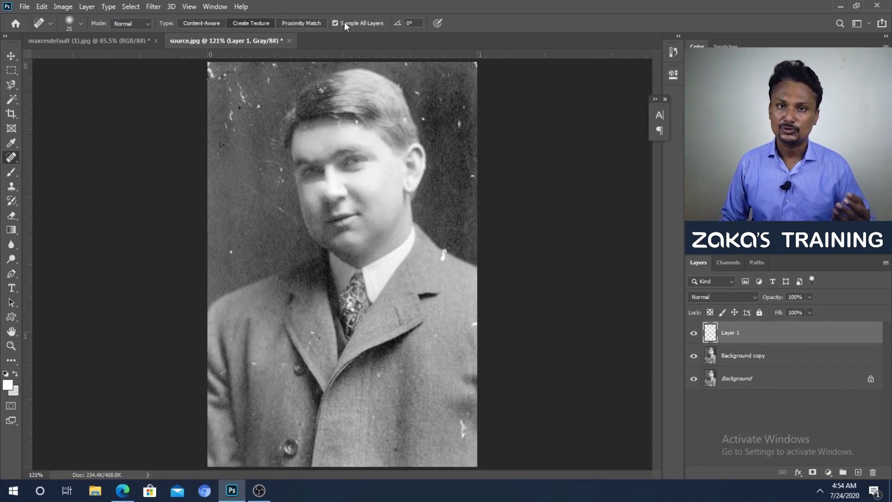
pyautogui.rightClick(236, 156)
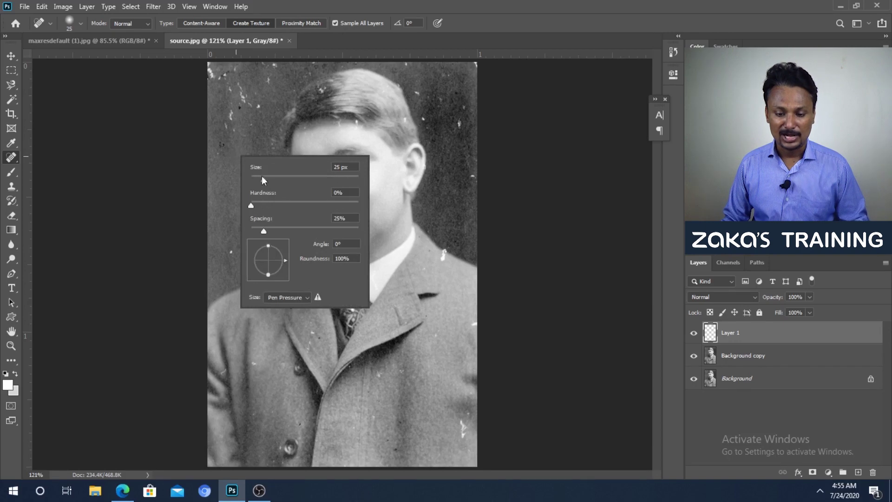
pyautogui.moveTo(264, 180)
pyautogui.mouseDown()
pyautogui.moveTo(311, 183)
pyautogui.moveTo(265, 184)
pyautogui.moveTo(256, 208)
pyautogui.moveTo(335, 210)
pyautogui.moveTo(281, 207)
pyautogui.mouseUp()
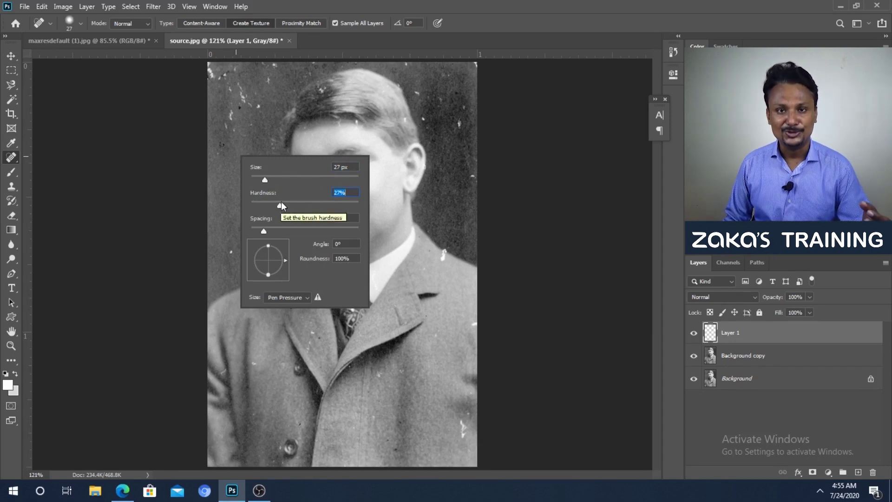
pyautogui.moveTo(282, 203); pyautogui.dragTo(245, 205)
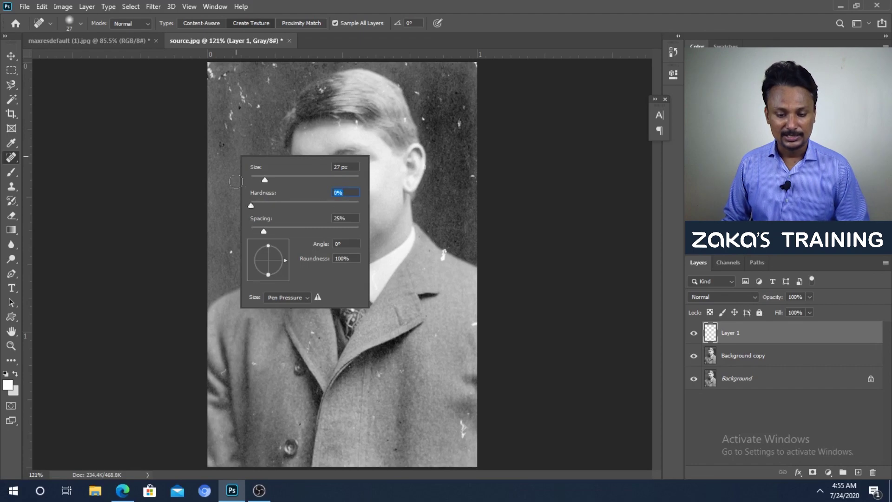
pyautogui.click(236, 181)
pyautogui.press(']')
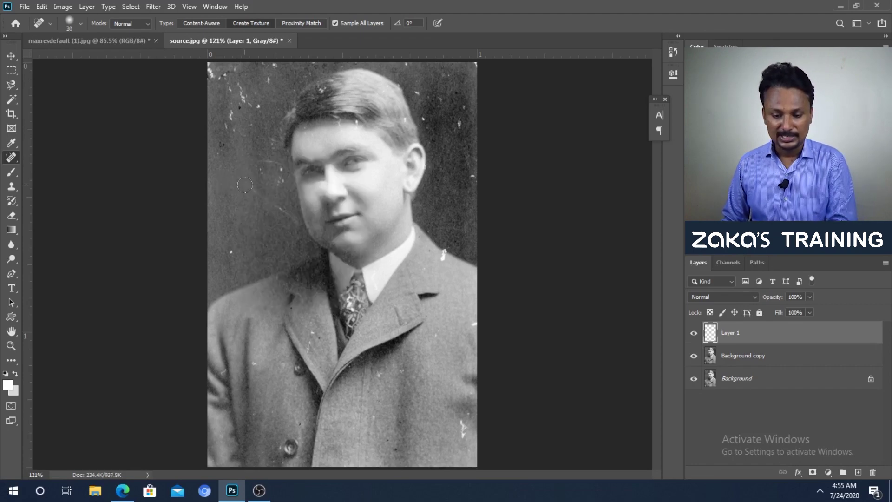
# Step: Heal the white spots and fine scratches in the background beside the cheek and eye with the Spot Healing Brush at 20 px
pyautogui.scroll(5, 248, 193)
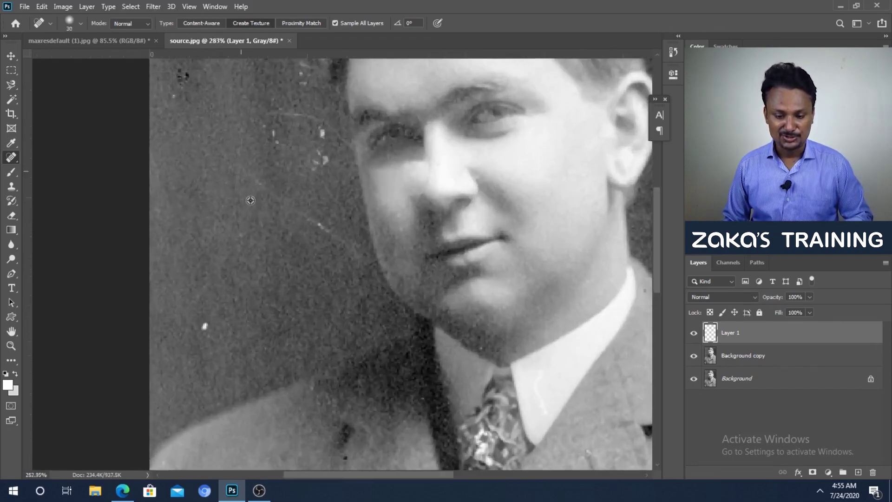
pyautogui.moveTo(222, 291)
pyautogui.mouseDown()
pyautogui.moveTo(192, 333)
pyautogui.moveTo(180, 332)
pyautogui.mouseUp()
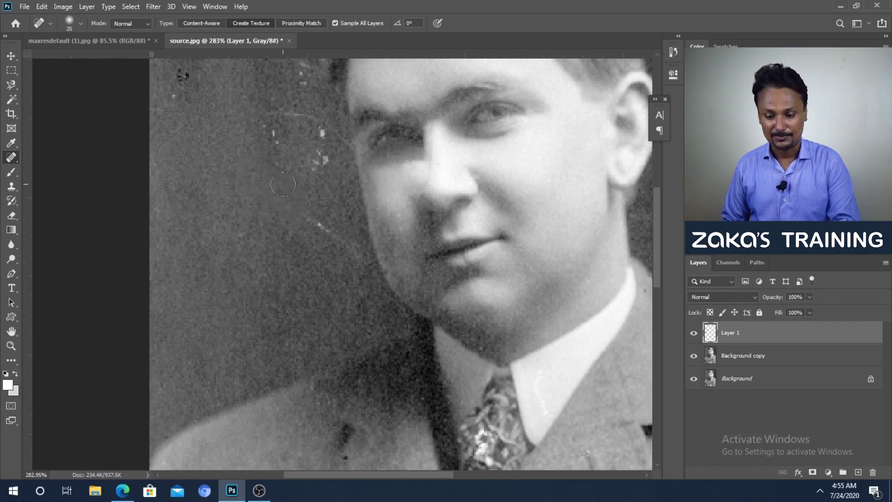
pyautogui.moveTo(243, 234); pyautogui.dragTo(269, 299)
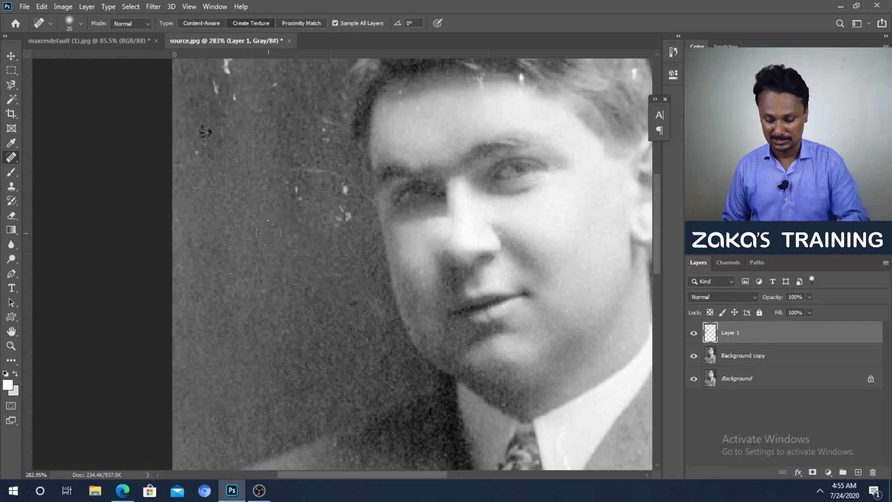
pyautogui.click(343, 186)
pyautogui.click(342, 230)
pyautogui.click(304, 217)
pyautogui.moveTo(264, 176); pyautogui.dragTo(273, 226)
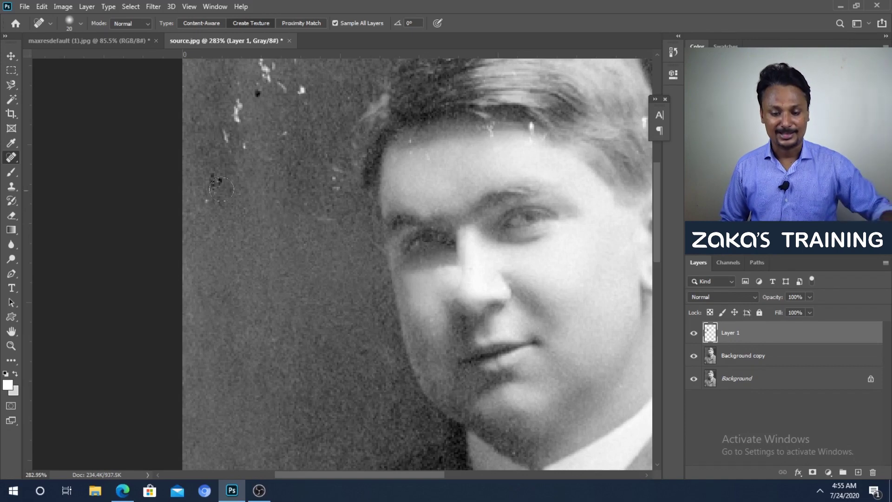
# Step: Heal the dark specks and small white marks in the background beside the man's forehead
pyautogui.click(217, 182)
pyautogui.moveTo(296, 221); pyautogui.dragTo(320, 222)
pyautogui.click(331, 180)
pyautogui.moveTo(240, 156)
pyautogui.mouseDown()
pyautogui.moveTo(245, 209)
pyautogui.moveTo(231, 202)
pyautogui.mouseUp()
pyautogui.click(251, 203)
pyautogui.moveTo(240, 188); pyautogui.dragTo(241, 159)
pyautogui.moveTo(273, 183); pyautogui.dragTo(292, 185)
pyautogui.click(303, 145)
# Step: Set the healing brush to 25 px and remove the white scratches and dark spot in the upper background beside the hair
pyautogui.press(']')
pyautogui.press(']')
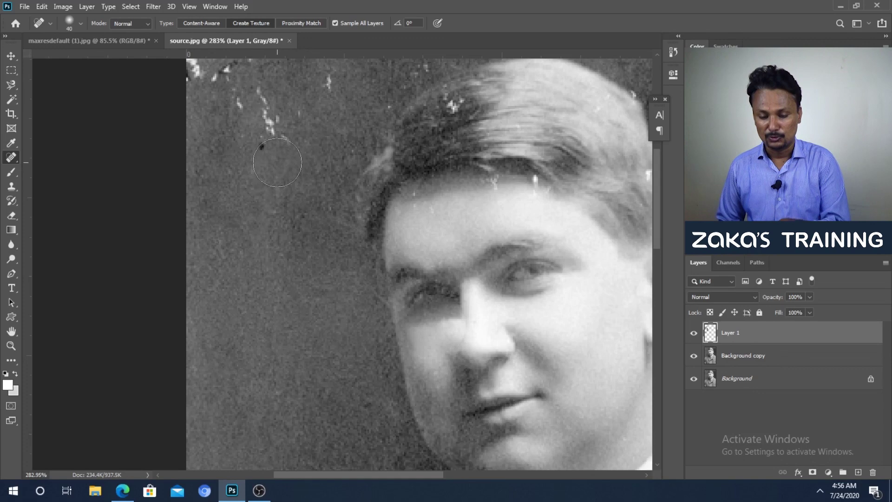
pyautogui.press('[')
pyautogui.press('[')
pyautogui.press('[')
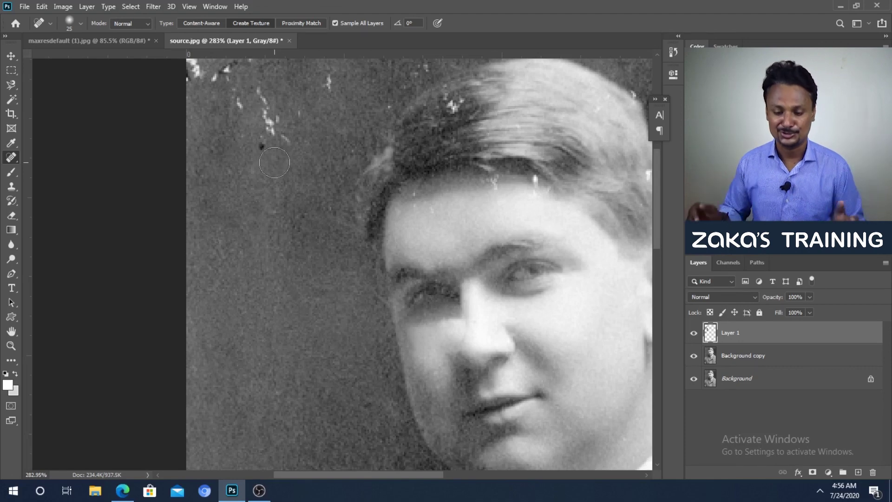
pyautogui.moveTo(256, 89)
pyautogui.mouseDown()
pyautogui.moveTo(289, 135)
pyautogui.moveTo(273, 157)
pyautogui.moveTo(318, 112)
pyautogui.moveTo(331, 74)
pyautogui.mouseUp()
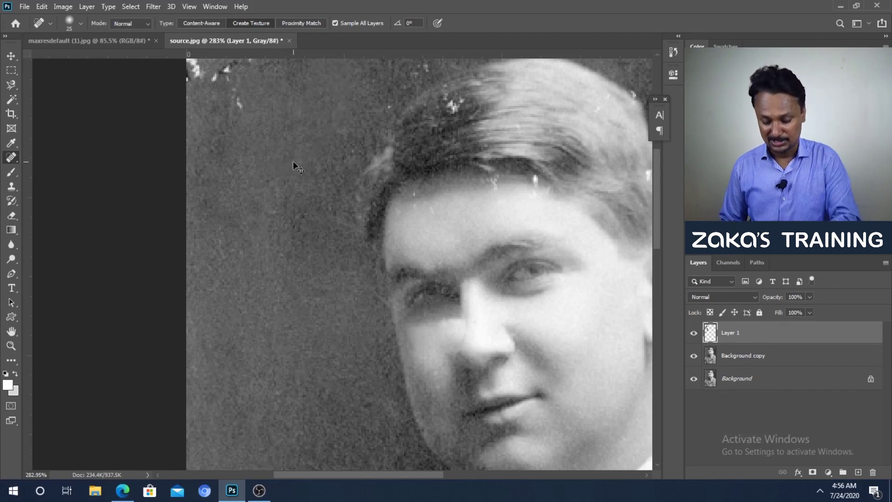
pyautogui.scroll(-5, 293, 161)
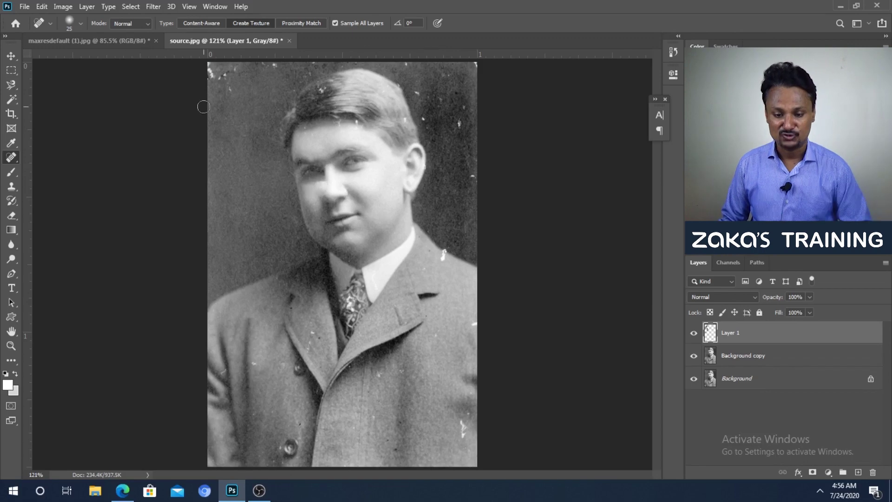
# Step: Keep the Spot Healing Brush active and merge Layer 1 with Background copy
pyautogui.rightClick(14, 158)
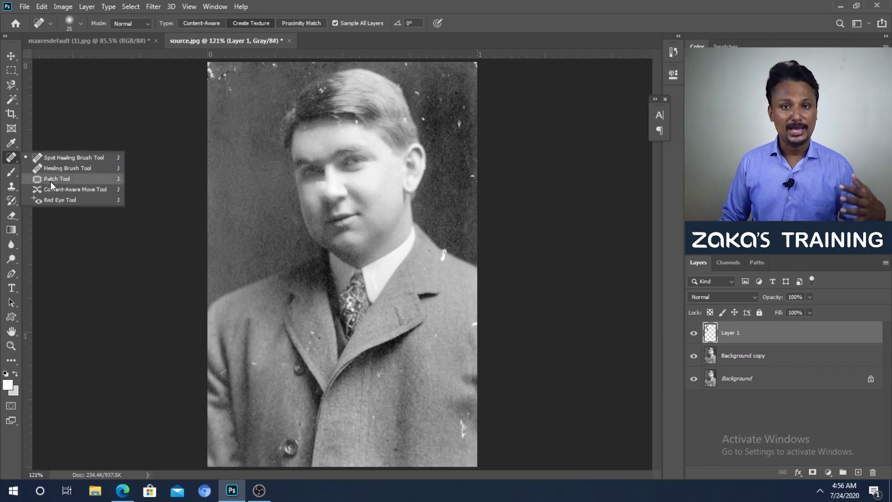
pyautogui.click(66, 158)
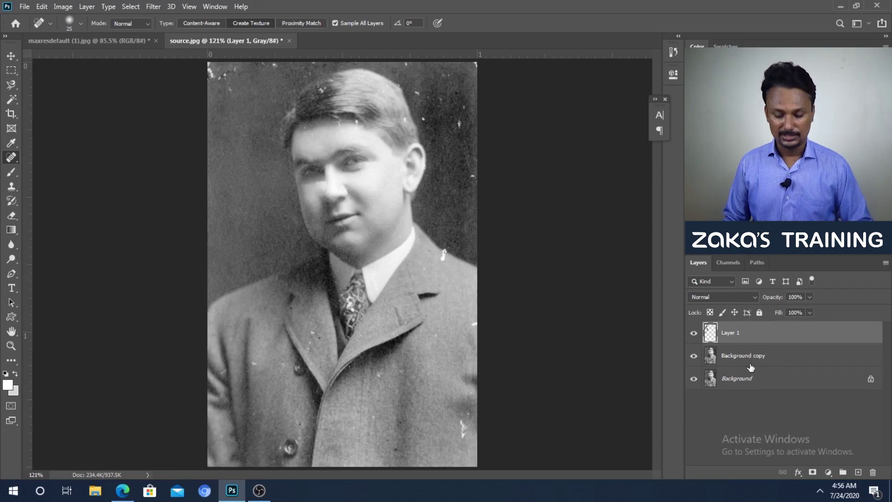
pyautogui.keyDown('shift'); pyautogui.click(750, 368); pyautogui.keyUp('shift')
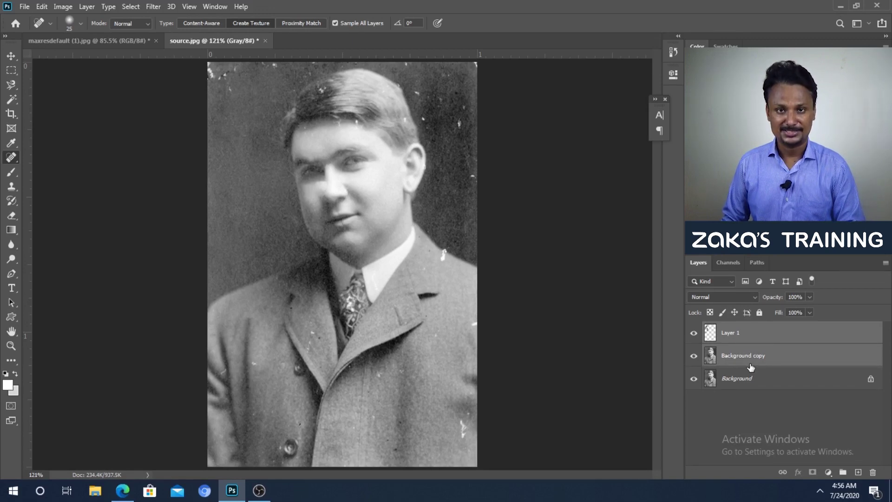
pyautogui.hotkey('ctrl', 'e')
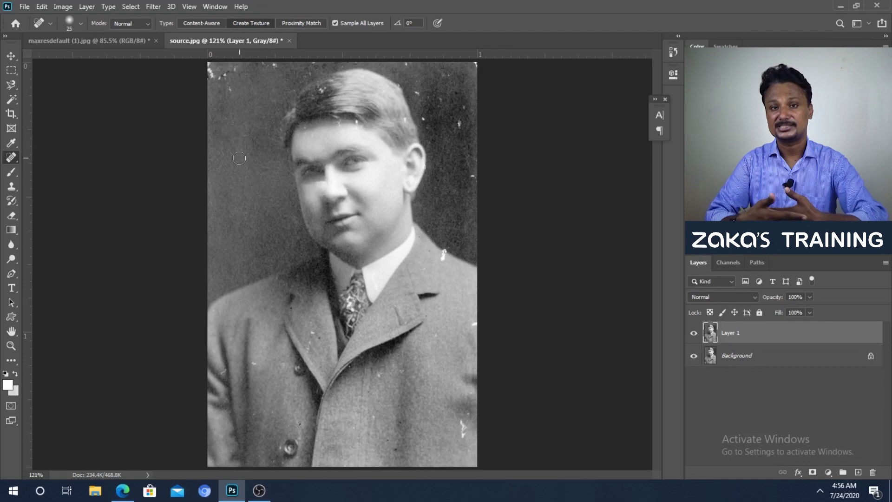
pyautogui.rightClick(11, 158)
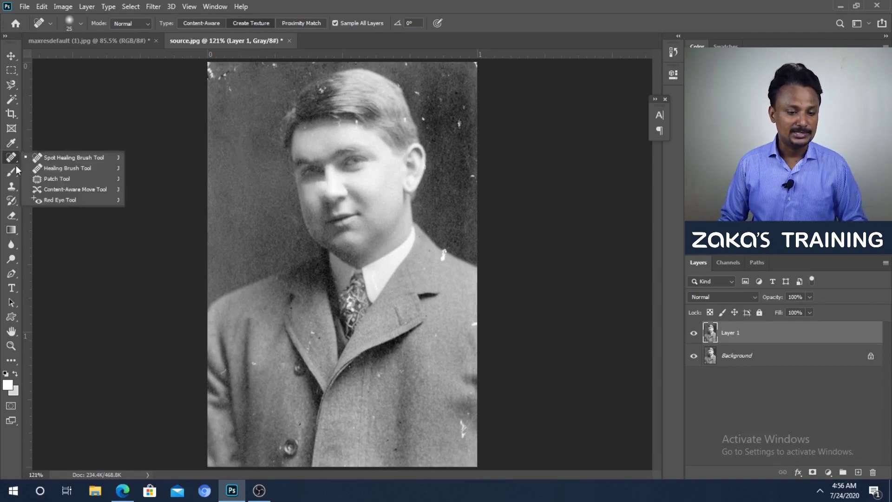
pyautogui.click(71, 179)
pyautogui.scroll(5, 359, 165)
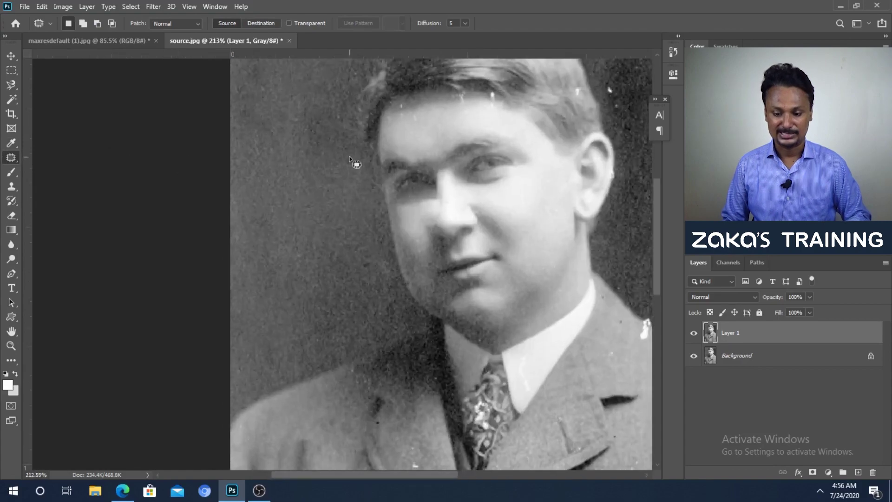
pyautogui.moveTo(311, 159); pyautogui.dragTo(297, 269)
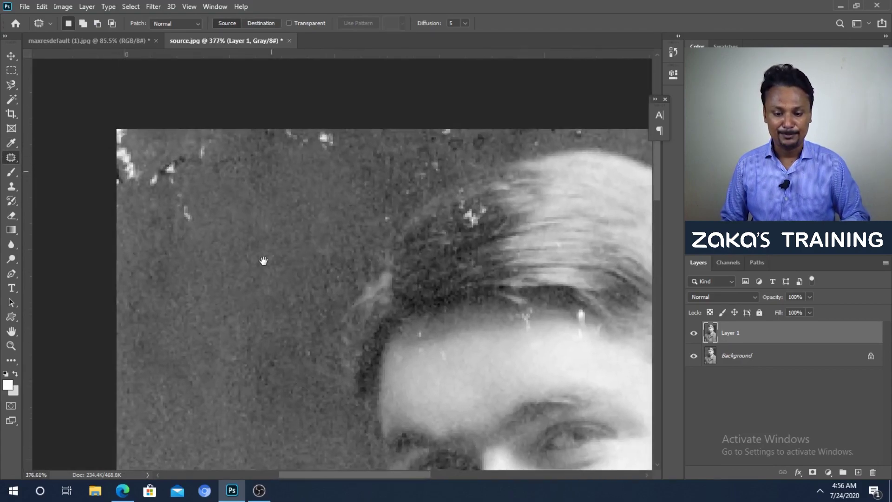
pyautogui.scroll(1, 255, 251)
pyautogui.moveTo(152, 217)
pyautogui.mouseDown()
pyautogui.moveTo(153, 190)
pyautogui.moveTo(184, 200)
pyautogui.moveTo(182, 219)
pyautogui.mouseUp()
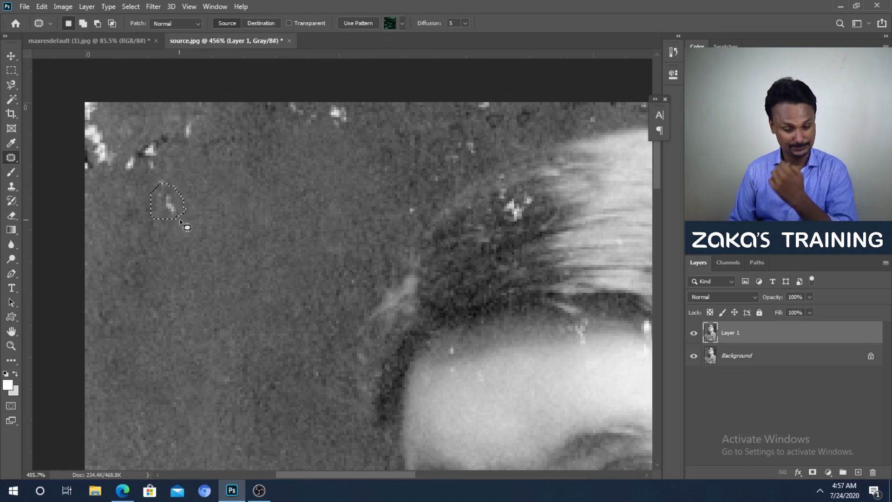
pyautogui.click(192, 206)
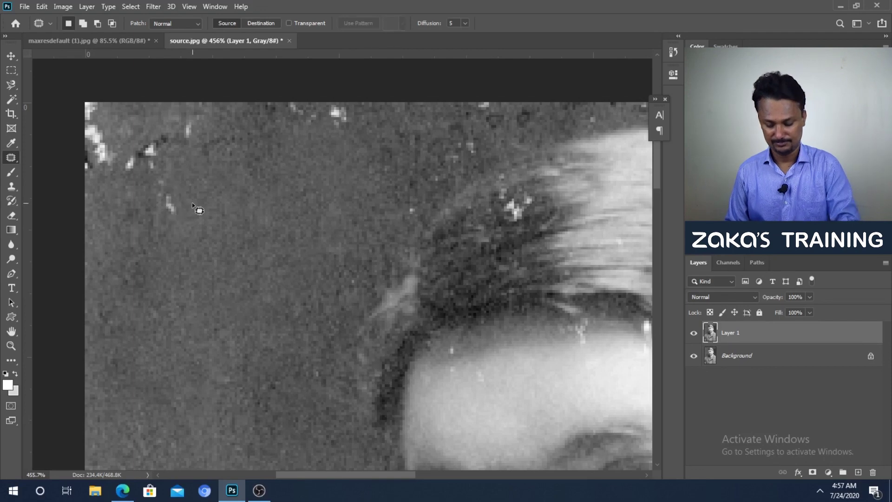
pyautogui.hotkey('ctrl', '-')
pyautogui.hotkey('ctrl', '-')
pyautogui.hotkey('ctrl', '-')
pyautogui.hotkey('ctrl', '-')
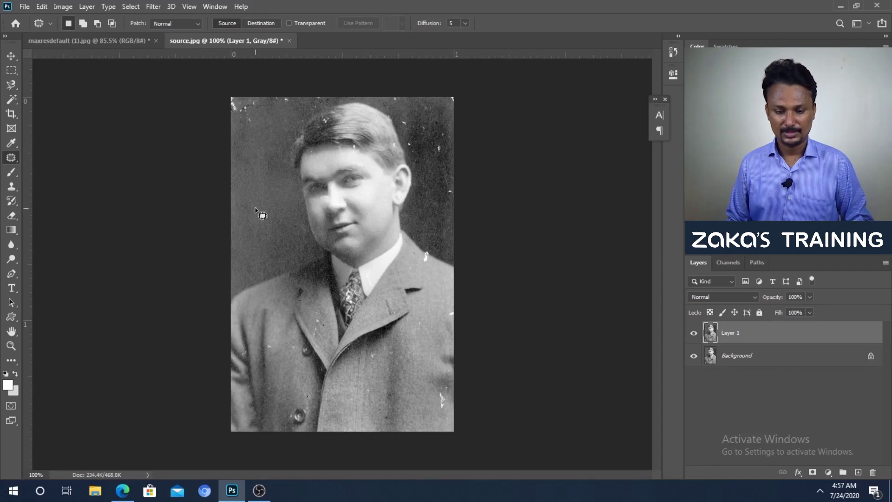
# Step: Switch to the Move tool and undo the layer merge
pyautogui.rightClick(14, 157)
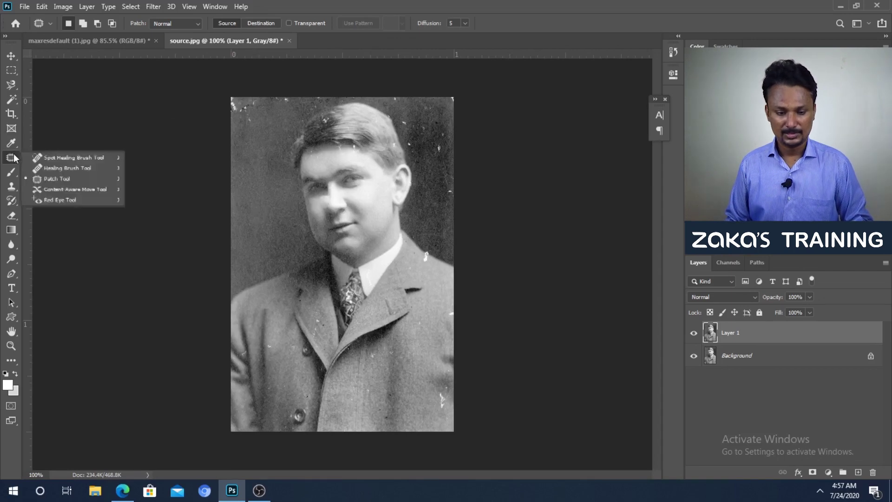
pyautogui.click(14, 58)
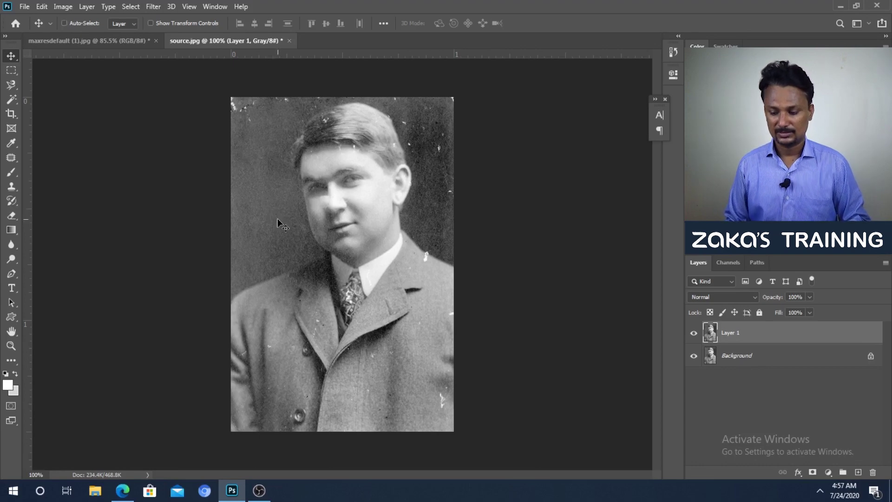
pyautogui.hotkey('ctrl', 'z')
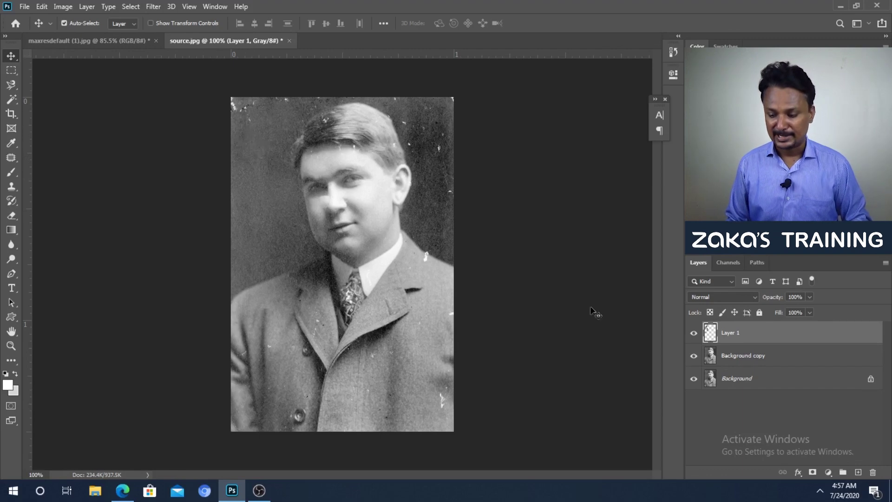
# Step: Merge Layer 1 and Background copy into a single layer and activate the Patch tool
pyautogui.keyDown('shift'); pyautogui.click(740, 356); pyautogui.keyUp('shift')
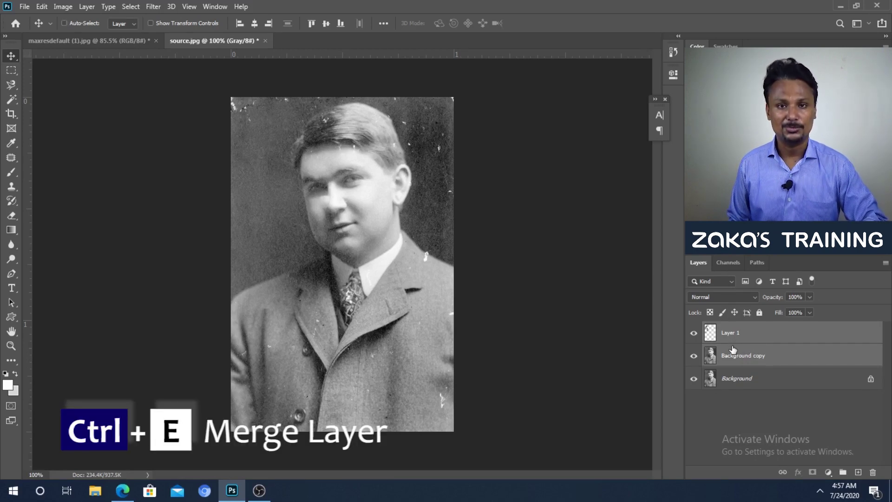
pyautogui.hotkey('ctrl', 'e')
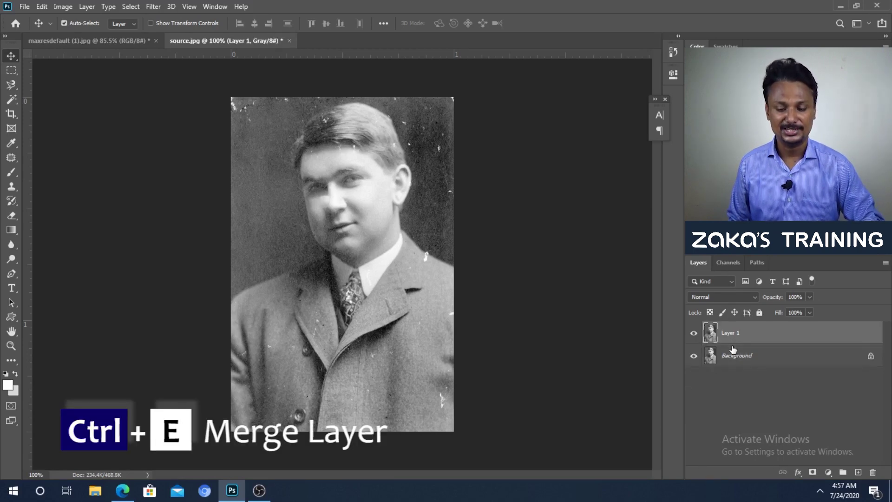
pyautogui.click(11, 157)
pyautogui.click(65, 177)
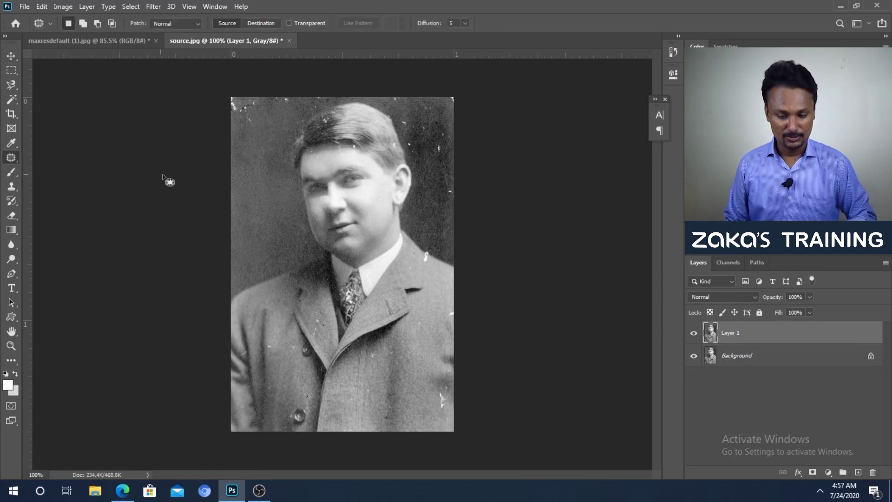
# Step: Patch the white specks in the photo's upper-left background and on the dark hair with clean nearby texture
pyautogui.scroll(7, 259, 199)
pyautogui.moveTo(254, 148); pyautogui.dragTo(272, 252)
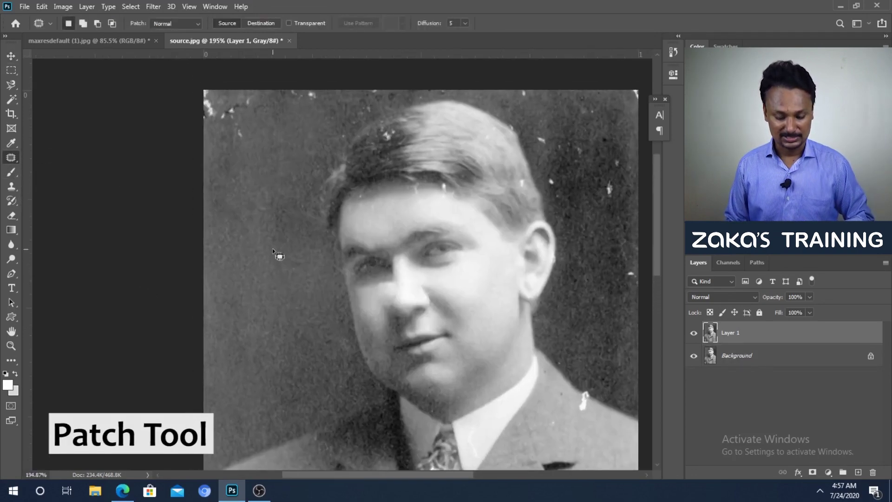
pyautogui.scroll(3, 272, 253)
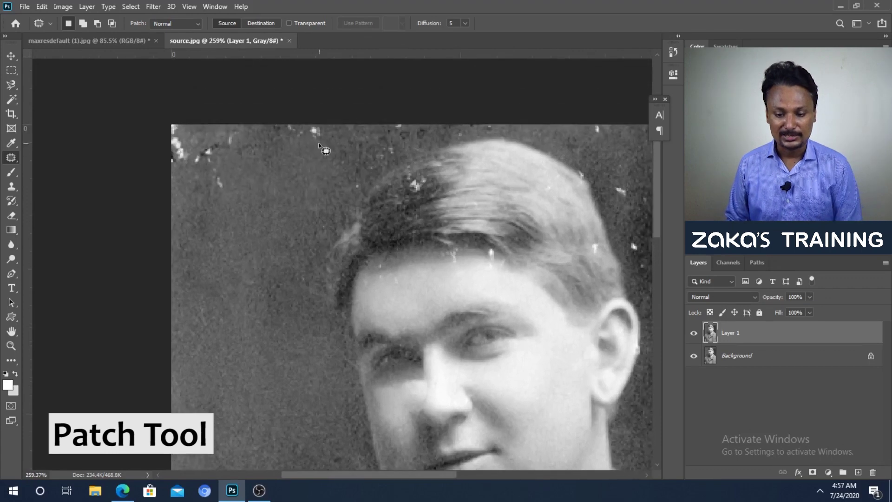
pyautogui.moveTo(329, 145)
pyautogui.mouseDown()
pyautogui.moveTo(310, 151)
pyautogui.moveTo(302, 124)
pyautogui.moveTo(324, 125)
pyautogui.moveTo(342, 140)
pyautogui.moveTo(309, 146)
pyautogui.moveTo(297, 181)
pyautogui.moveTo(282, 175)
pyautogui.moveTo(225, 191)
pyautogui.moveTo(212, 177)
pyautogui.moveTo(222, 171)
pyautogui.moveTo(240, 182)
pyautogui.moveTo(216, 210)
pyautogui.moveTo(191, 148)
pyautogui.moveTo(223, 155)
pyautogui.moveTo(190, 200)
pyautogui.mouseUp()
pyautogui.moveTo(214, 151)
pyautogui.mouseDown()
pyautogui.moveTo(209, 139)
pyautogui.moveTo(267, 139)
pyautogui.moveTo(227, 146)
pyautogui.moveTo(288, 149)
pyautogui.moveTo(188, 179)
pyautogui.moveTo(186, 123)
pyautogui.moveTo(199, 166)
pyautogui.moveTo(192, 175)
pyautogui.moveTo(304, 229)
pyautogui.moveTo(327, 185)
pyautogui.mouseUp()
pyautogui.moveTo(369, 244); pyautogui.dragTo(324, 217)
pyautogui.moveTo(382, 168)
pyautogui.mouseDown()
pyautogui.moveTo(371, 170)
pyautogui.moveTo(365, 152)
pyautogui.mouseUp()
pyautogui.moveTo(383, 171); pyautogui.dragTo(348, 190)
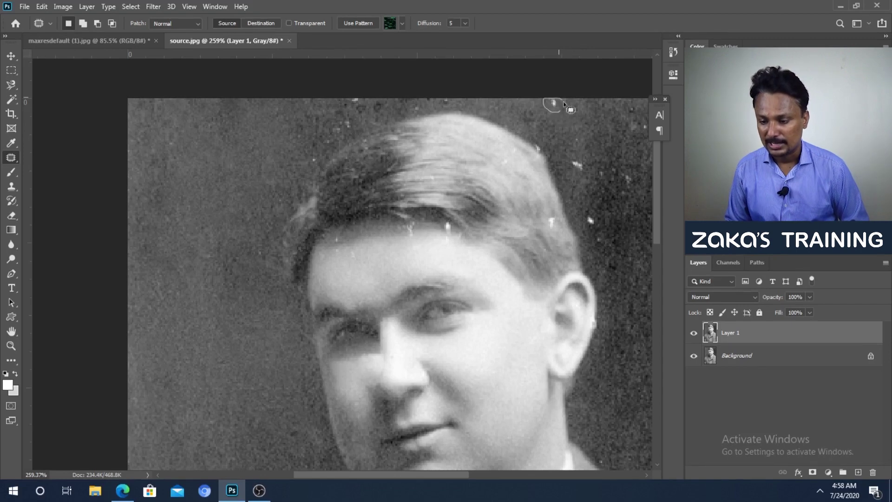
# Step: Patch the remaining white specks along the photo's top edge above the hair
pyautogui.moveTo(588, 120); pyautogui.dragTo(588, 120)
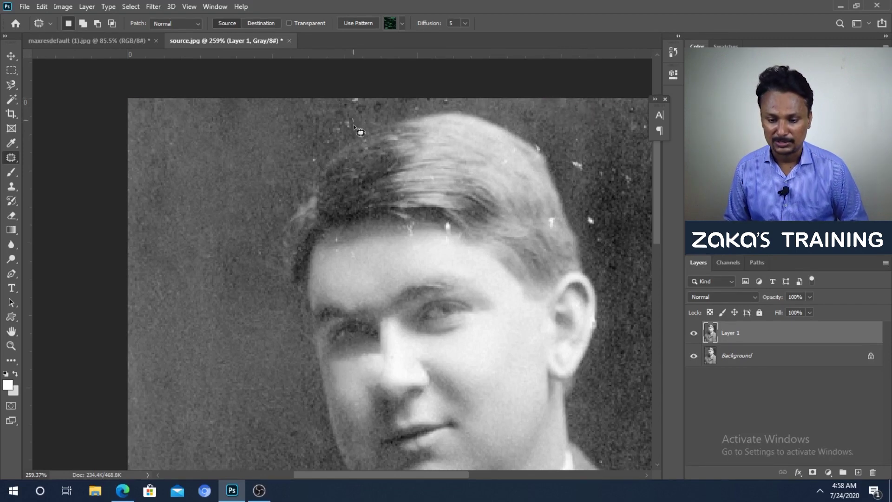
pyautogui.moveTo(366, 114); pyautogui.dragTo(289, 155)
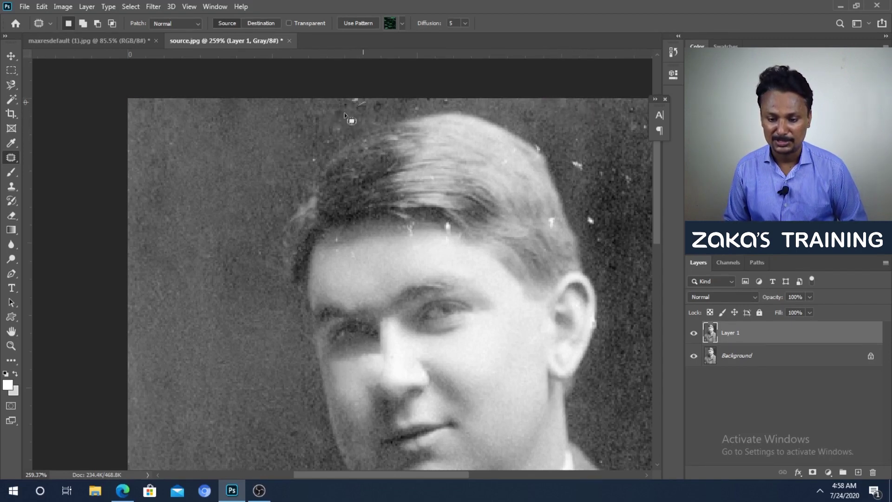
pyautogui.moveTo(375, 102); pyautogui.dragTo(374, 104)
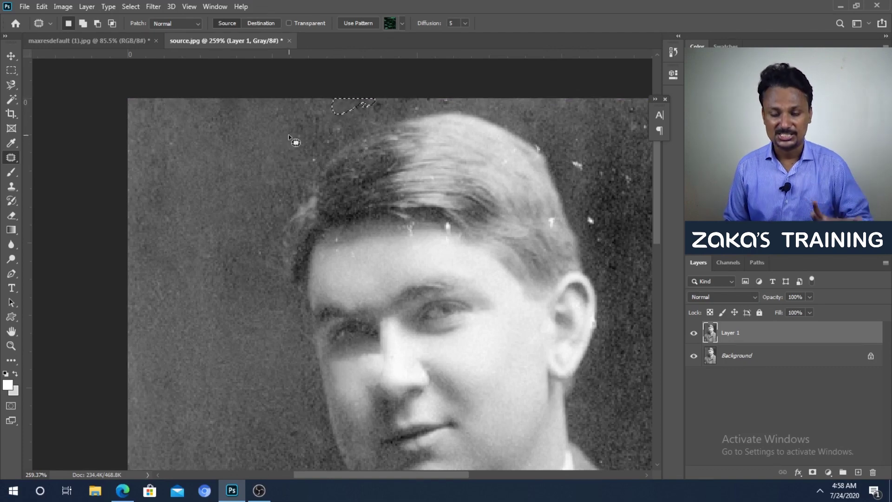
# Step: Patch the white specks in the dark background to the right of the hair with clean texture, and deselect
pyautogui.moveTo(526, 220); pyautogui.dragTo(425, 218)
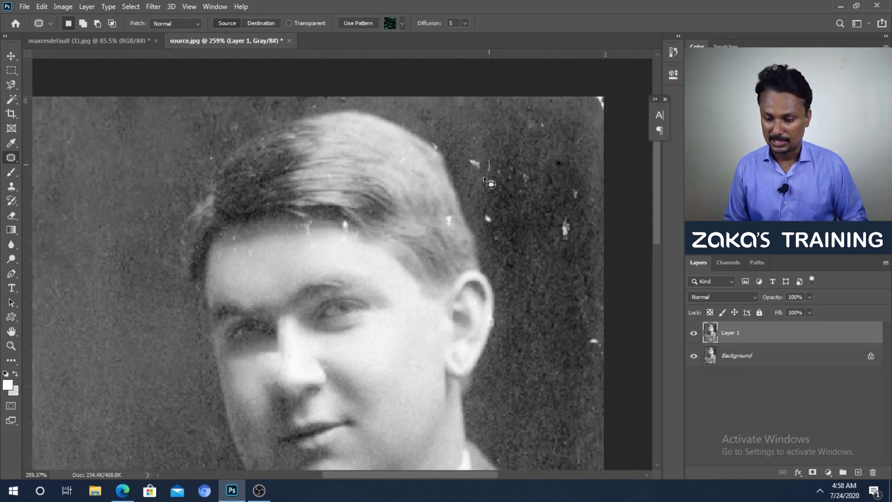
pyautogui.moveTo(470, 172); pyautogui.dragTo(507, 142)
pyautogui.moveTo(535, 167); pyautogui.dragTo(515, 204)
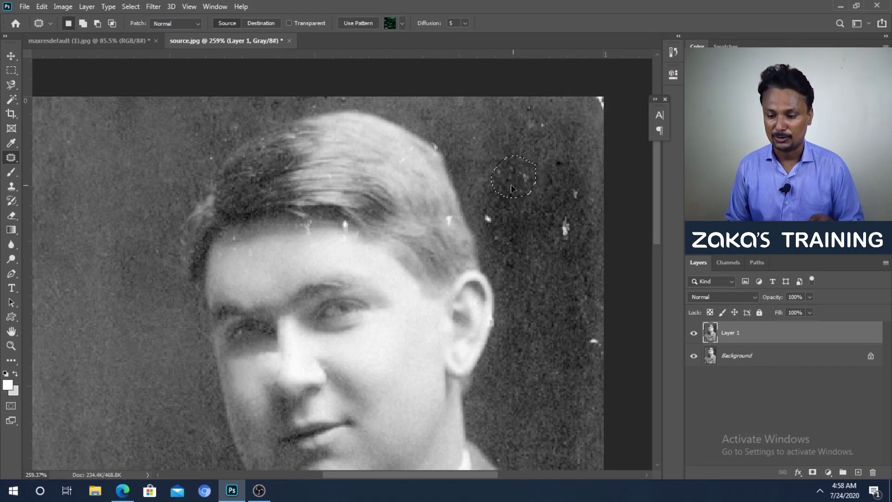
pyautogui.moveTo(512, 188); pyautogui.dragTo(483, 151)
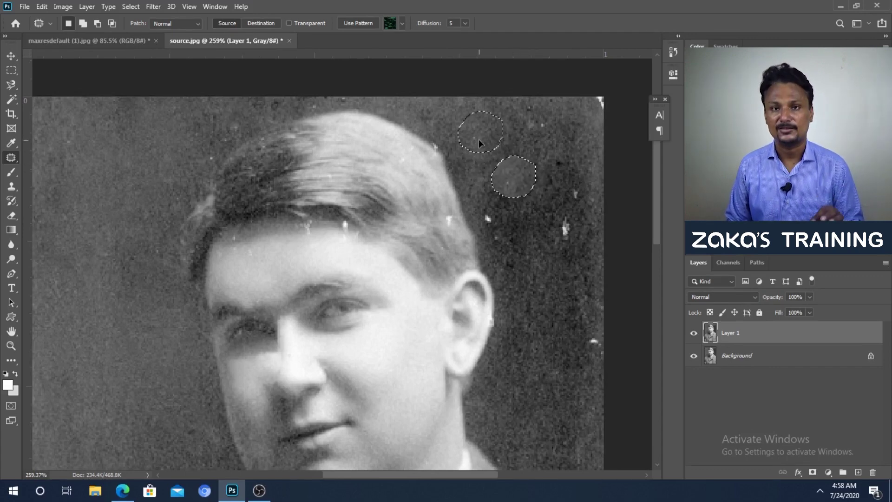
pyautogui.moveTo(479, 138); pyautogui.dragTo(478, 138)
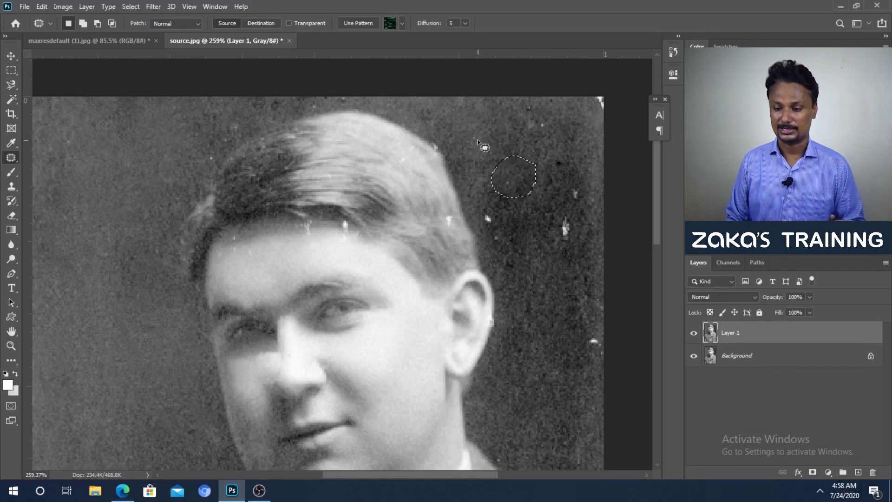
pyautogui.hotkey('ctrl', 'd')
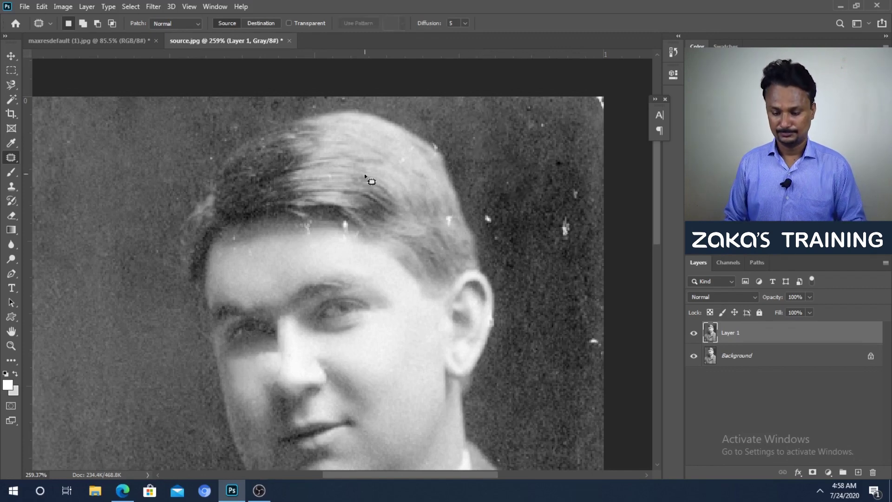
# Step: Patch the white specks in the dark background to the right of the head with clean nearby texture
pyautogui.scroll(1, 523, 185)
pyautogui.moveTo(490, 235); pyautogui.dragTo(491, 234)
pyautogui.moveTo(484, 225); pyautogui.dragTo(516, 197)
pyautogui.moveTo(575, 220)
pyautogui.mouseDown()
pyautogui.moveTo(595, 264)
pyautogui.moveTo(580, 221)
pyautogui.mouseUp()
pyautogui.moveTo(576, 242); pyautogui.dragTo(473, 170)
pyautogui.moveTo(607, 193); pyautogui.dragTo(585, 175)
pyautogui.moveTo(584, 186); pyautogui.dragTo(525, 169)
pyautogui.moveTo(614, 112)
pyautogui.mouseDown()
pyautogui.moveTo(621, 54)
pyautogui.moveTo(621, 112)
pyautogui.mouseUp()
pyautogui.moveTo(607, 97); pyautogui.dragTo(544, 121)
# Step: Patch the white speck in the hair above the ear and the one in the dark background beside the ear
pyautogui.moveTo(425, 219); pyautogui.dragTo(434, 235)
pyautogui.hotkey('ctrl', 'z')
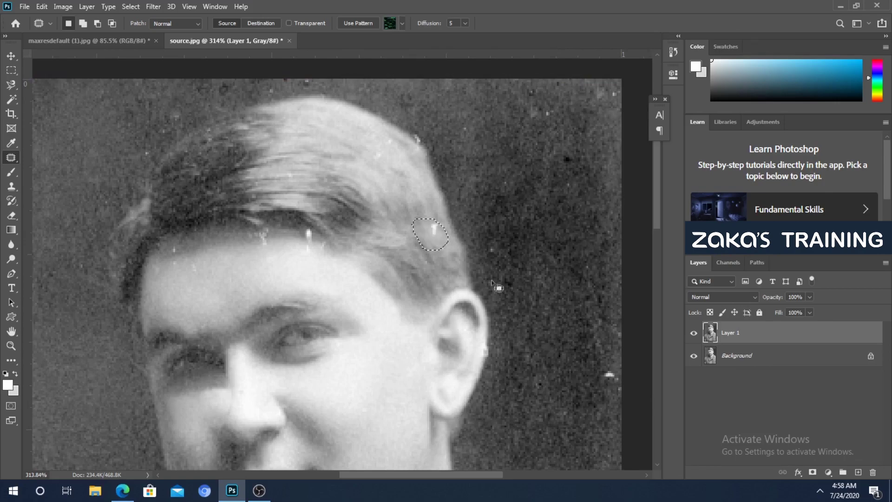
pyautogui.moveTo(432, 238)
pyautogui.mouseDown()
pyautogui.moveTo(397, 210)
pyautogui.moveTo(412, 193)
pyautogui.mouseUp()
pyautogui.hotkey('ctrl', 'd')
pyautogui.moveTo(605, 359)
pyautogui.mouseDown()
pyautogui.moveTo(588, 317)
pyautogui.moveTo(617, 315)
pyautogui.mouseUp()
pyautogui.moveTo(577, 327); pyautogui.dragTo(564, 285)
# Step: Patch the white specks along the hairline and forehead with clean nearby skin and hair texture
pyautogui.moveTo(458, 291); pyautogui.dragTo(565, 346)
pyautogui.scroll(1, 409, 239)
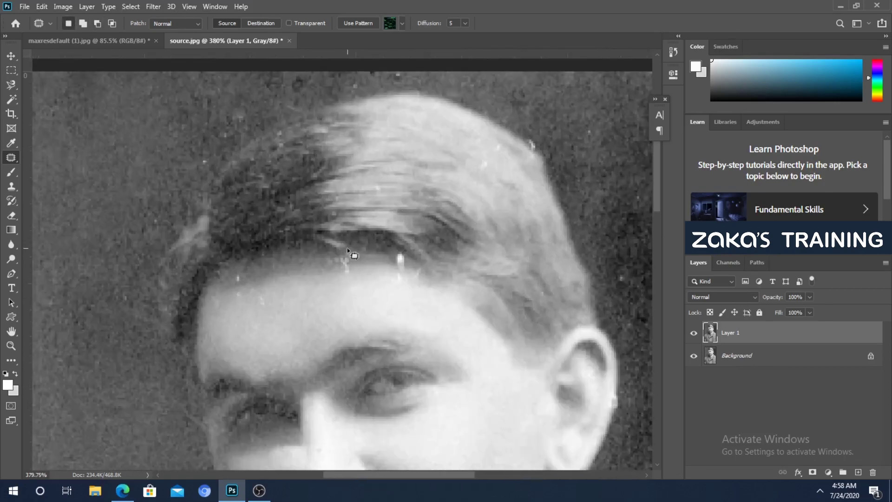
pyautogui.moveTo(325, 252); pyautogui.dragTo(320, 255)
pyautogui.moveTo(341, 259); pyautogui.dragTo(283, 257)
pyautogui.moveTo(391, 271); pyautogui.dragTo(392, 271)
pyautogui.moveTo(402, 261); pyautogui.dragTo(312, 271)
pyautogui.moveTo(252, 305)
pyautogui.mouseDown()
pyautogui.moveTo(283, 305)
pyautogui.moveTo(234, 292)
pyautogui.moveTo(266, 316)
pyautogui.mouseUp()
pyautogui.moveTo(523, 321); pyautogui.dragTo(435, 312)
pyautogui.moveTo(444, 139); pyautogui.dragTo(425, 119)
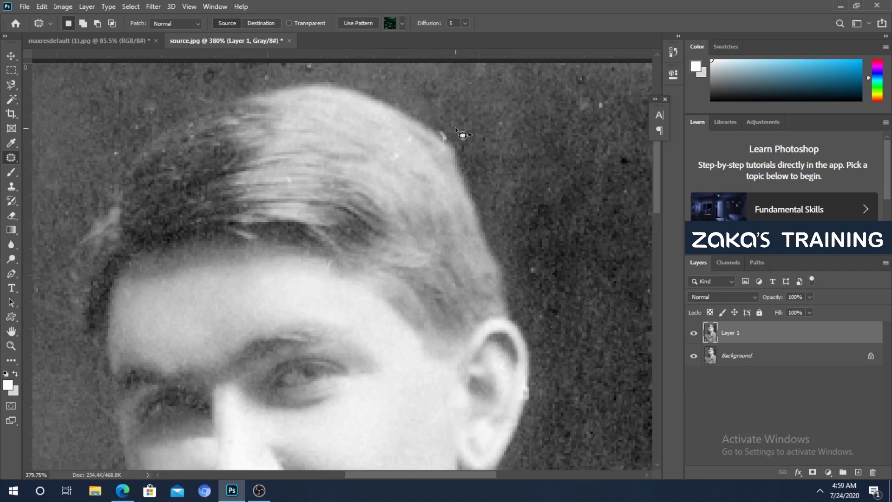
# Step: Patch the specks on the jacket below the right shoulder and the scratches on the white collar
pyautogui.scroll(-3, 493, 232)
pyautogui.scroll(-10, 519, 222)
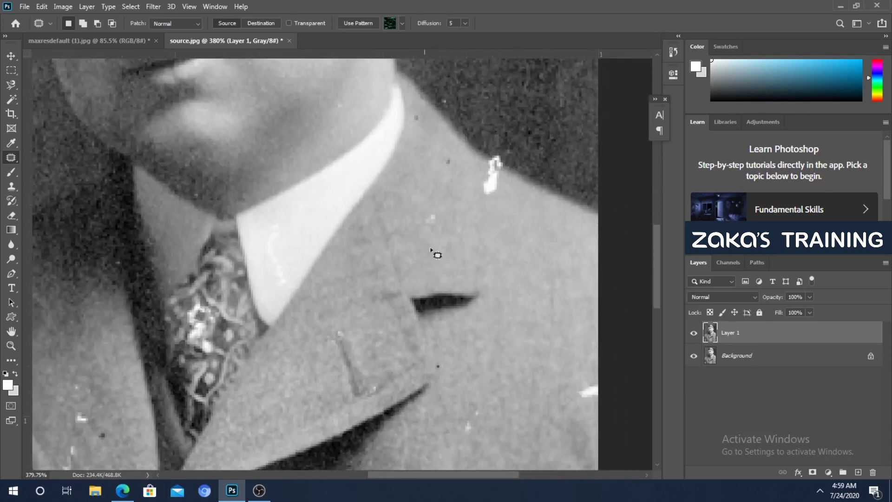
pyautogui.moveTo(435, 202); pyautogui.dragTo(438, 203)
pyautogui.moveTo(292, 258)
pyautogui.mouseDown()
pyautogui.moveTo(275, 243)
pyautogui.moveTo(281, 205)
pyautogui.mouseUp()
pyautogui.moveTo(277, 260)
pyautogui.mouseDown()
pyautogui.moveTo(277, 295)
pyautogui.moveTo(263, 259)
pyautogui.mouseUp()
pyautogui.hotkey('ctrl', 'd')
pyautogui.moveTo(288, 266)
pyautogui.mouseDown()
pyautogui.moveTo(309, 244)
pyautogui.moveTo(289, 228)
pyautogui.moveTo(316, 229)
pyautogui.mouseUp()
pyautogui.hscroll(2, 317, 229)
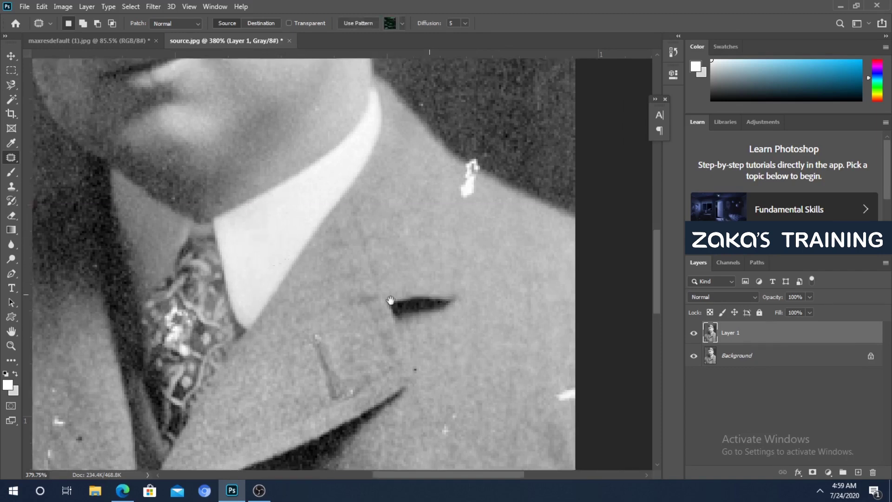
# Step: Patch the white mark at the jacket's right edge and the white specks on the jacket front below the lapel
pyautogui.scroll(-4, 502, 371)
pyautogui.moveTo(523, 256)
pyautogui.mouseDown()
pyautogui.moveTo(534, 275)
pyautogui.moveTo(527, 262)
pyautogui.mouseUp()
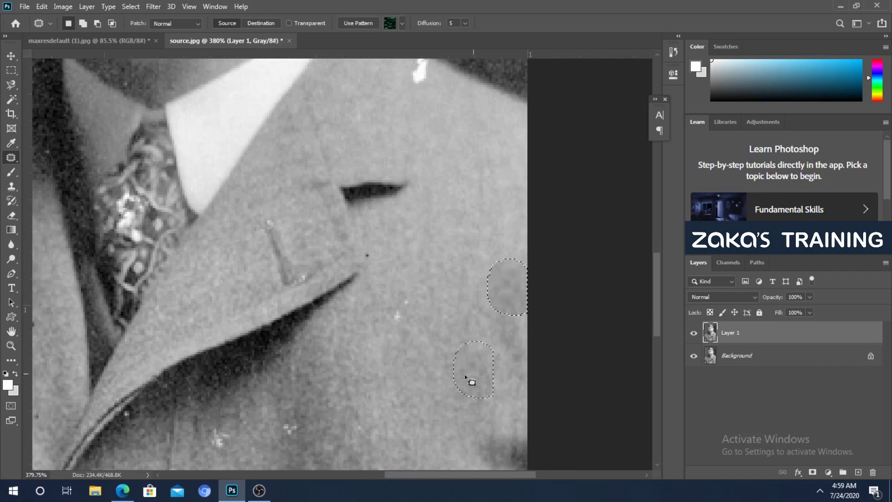
pyautogui.scroll(-4, 470, 378)
pyautogui.hscroll(-2, 470, 379)
pyautogui.moveTo(439, 192); pyautogui.dragTo(462, 192)
pyautogui.scroll(-4, 376, 343)
pyautogui.hscroll(-2, 376, 343)
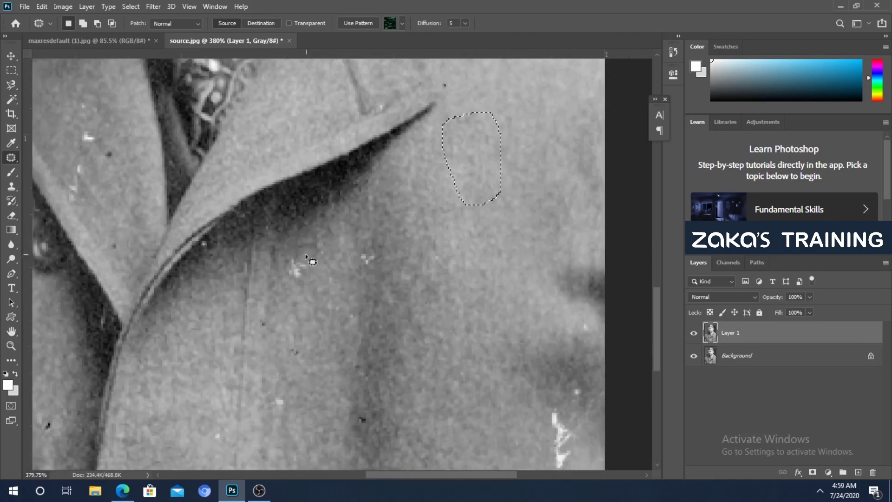
pyautogui.moveTo(386, 225); pyautogui.dragTo(379, 270)
# Step: Patch the small white and dark specks on the lower front of the jacket
pyautogui.scroll(-5, 378, 270)
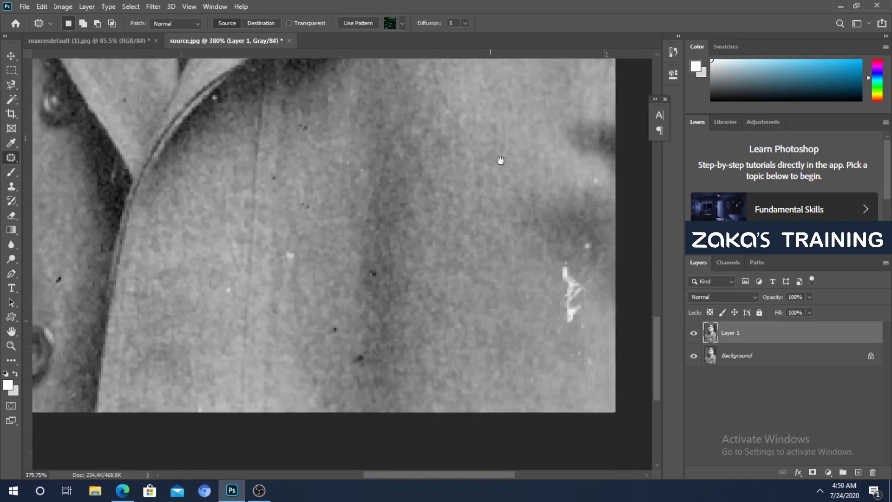
pyautogui.moveTo(291, 172)
pyautogui.mouseDown()
pyautogui.moveTo(277, 143)
pyautogui.moveTo(284, 244)
pyautogui.mouseUp()
pyautogui.moveTo(227, 189); pyautogui.dragTo(207, 189)
pyautogui.moveTo(209, 189); pyautogui.dragTo(209, 209)
pyautogui.moveTo(340, 244)
pyautogui.mouseDown()
pyautogui.moveTo(352, 260)
pyautogui.moveTo(355, 208)
pyautogui.mouseUp()
pyautogui.moveTo(353, 164)
pyautogui.mouseDown()
pyautogui.moveTo(368, 184)
pyautogui.moveTo(351, 271)
pyautogui.mouseUp()
# Step: Patch the white scratch and remaining specks near the jacket's lower-right edge with clean fabric texture
pyautogui.moveTo(314, 203)
pyautogui.mouseDown()
pyautogui.moveTo(306, 208)
pyautogui.moveTo(386, 219)
pyautogui.mouseUp()
pyautogui.moveTo(435, 201); pyautogui.dragTo(392, 307)
pyautogui.moveTo(524, 271)
pyautogui.mouseDown()
pyautogui.moveTo(535, 300)
pyautogui.moveTo(537, 274)
pyautogui.moveTo(403, 331)
pyautogui.mouseUp()
pyautogui.moveTo(549, 379)
pyautogui.mouseDown()
pyautogui.moveTo(560, 384)
pyautogui.moveTo(473, 297)
pyautogui.mouseUp()
pyautogui.moveTo(473, 281); pyautogui.dragTo(463, 399)
# Step: Patch the white marks and dark spot on the photo's left lapel with clean fabric texture
pyautogui.moveTo(314, 282); pyautogui.dragTo(443, 378)
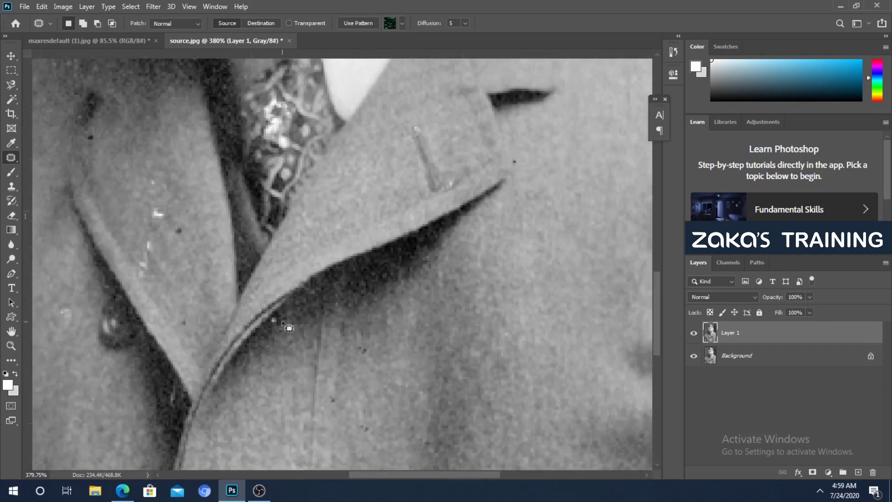
pyautogui.moveTo(286, 320); pyautogui.dragTo(364, 393)
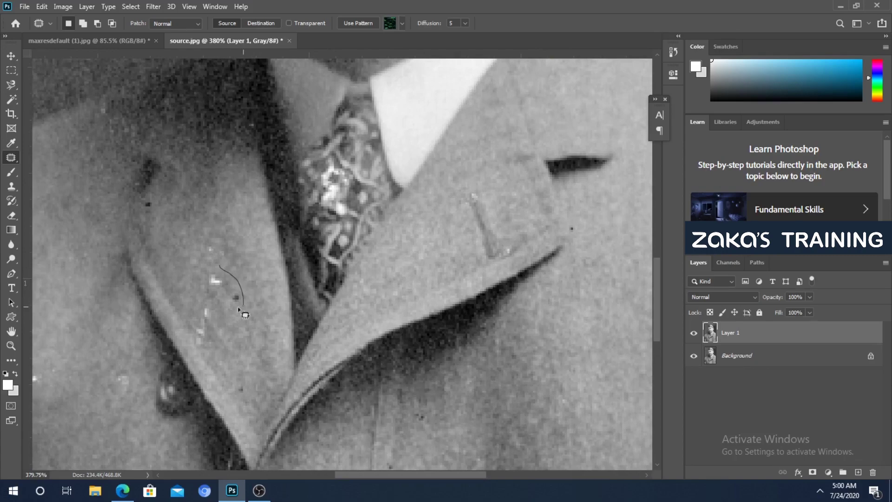
pyautogui.moveTo(235, 282); pyautogui.dragTo(233, 246)
pyautogui.moveTo(226, 317); pyautogui.dragTo(206, 345)
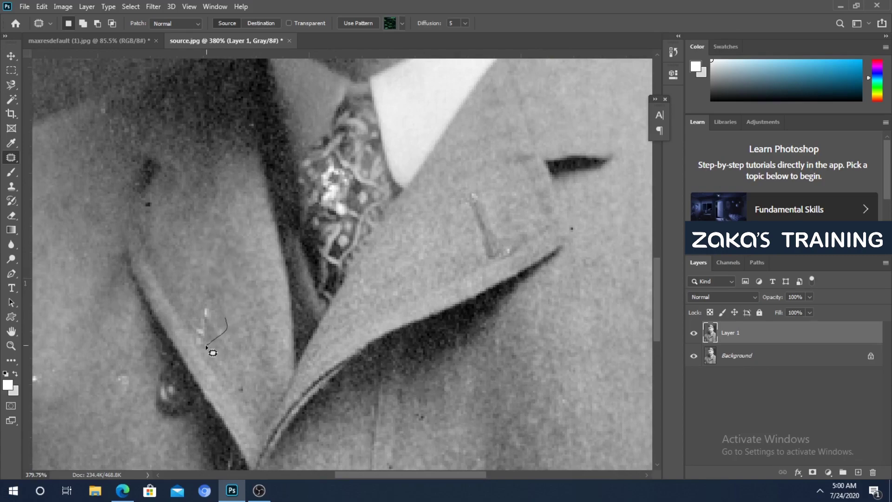
pyautogui.moveTo(195, 306)
pyautogui.mouseDown()
pyautogui.moveTo(225, 320)
pyautogui.moveTo(231, 232)
pyautogui.mouseUp()
pyautogui.moveTo(259, 313); pyautogui.dragTo(275, 433)
# Step: Patch the remaining specks on the photo's left side of the jacket and its sleeve
pyautogui.moveTo(298, 372)
pyautogui.mouseDown()
pyautogui.moveTo(282, 236)
pyautogui.moveTo(386, 223)
pyautogui.mouseUp()
pyautogui.moveTo(265, 312); pyautogui.dragTo(262, 296)
pyautogui.moveTo(252, 303)
pyautogui.mouseDown()
pyautogui.moveTo(252, 226)
pyautogui.moveTo(327, 183)
pyautogui.mouseUp()
pyautogui.moveTo(257, 236); pyautogui.dragTo(244, 155)
pyautogui.moveTo(193, 225)
pyautogui.mouseDown()
pyautogui.moveTo(195, 245)
pyautogui.moveTo(230, 189)
pyautogui.mouseUp()
pyautogui.moveTo(196, 106)
pyautogui.mouseDown()
pyautogui.moveTo(199, 186)
pyautogui.moveTo(205, 171)
pyautogui.mouseUp()
pyautogui.moveTo(188, 149); pyautogui.dragTo(211, 235)
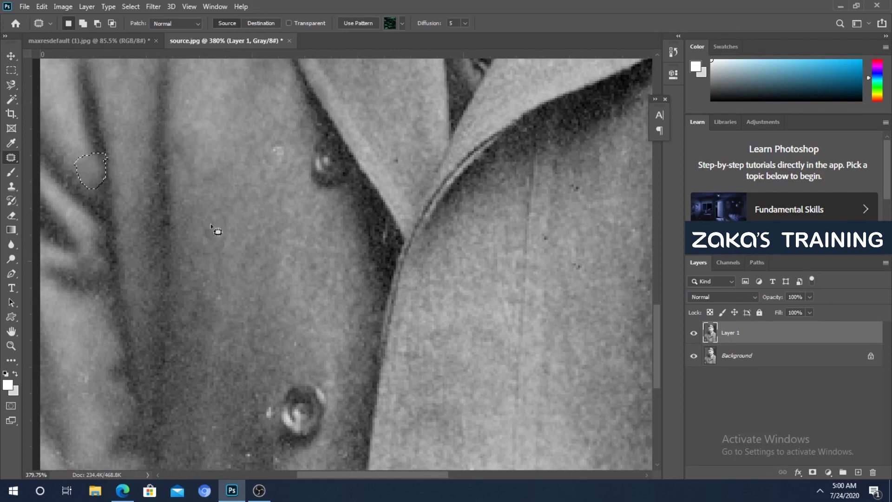
# Step: Patch the dark specks on the jacket's front panel below the right lapel with clean fabric texture
pyautogui.scroll(-5, 228, 278)
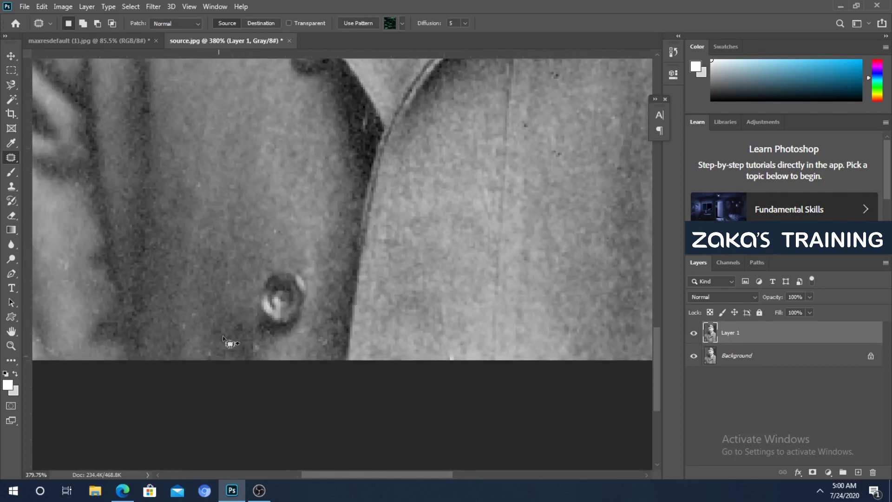
pyautogui.scroll(10, 372, 225)
pyautogui.moveTo(435, 251); pyautogui.dragTo(542, 271)
pyautogui.moveTo(459, 355)
pyautogui.mouseDown()
pyautogui.moveTo(424, 361)
pyautogui.moveTo(467, 355)
pyautogui.mouseUp()
pyautogui.moveTo(437, 345); pyautogui.dragTo(558, 330)
pyautogui.moveTo(428, 317)
pyautogui.mouseDown()
pyautogui.moveTo(402, 318)
pyautogui.moveTo(454, 325)
pyautogui.mouseUp()
pyautogui.moveTo(424, 313); pyautogui.dragTo(569, 310)
# Step: Patch the pale speck beside the upper jacket button with surrounding fabric
pyautogui.scroll(-5, 474, 198)
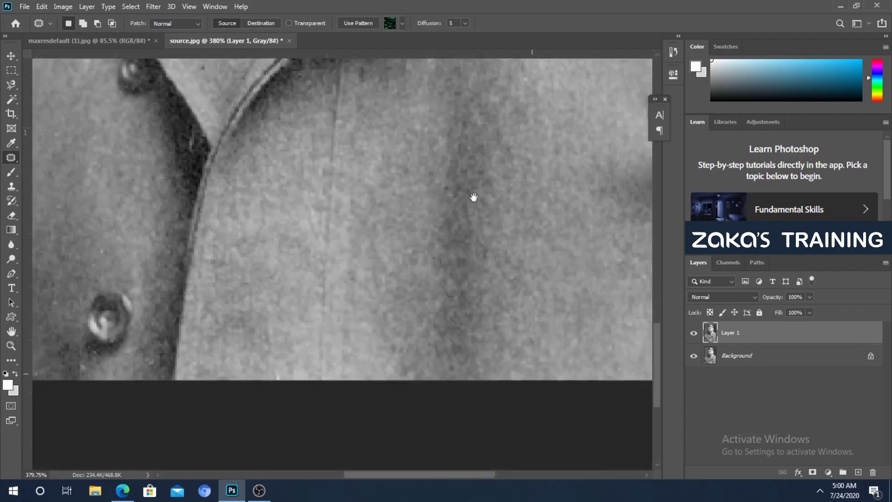
pyautogui.scroll(5, 550, 185)
pyautogui.hscroll(-4, 245, 241)
pyautogui.moveTo(231, 257); pyautogui.dragTo(250, 300)
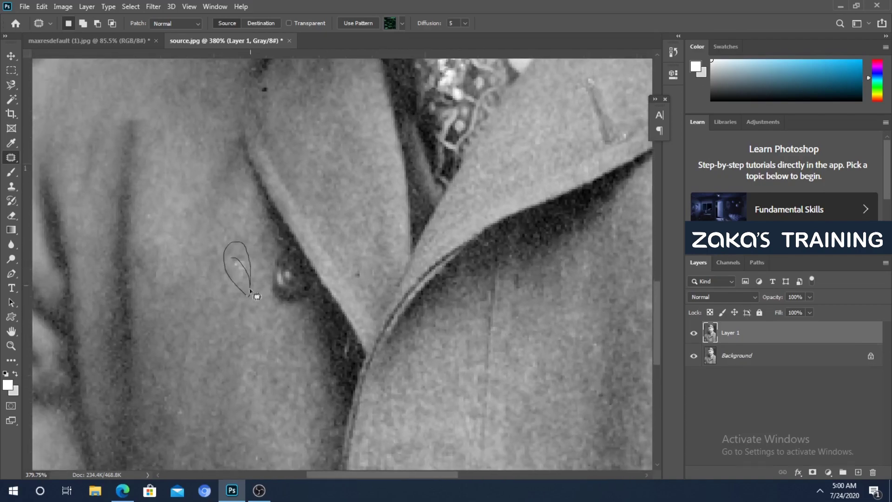
# Step: Try to patch the white mark on the right shoulder's edge against the dark background
pyautogui.scroll(10, 437, 148)
pyautogui.hscroll(6, 362, 295)
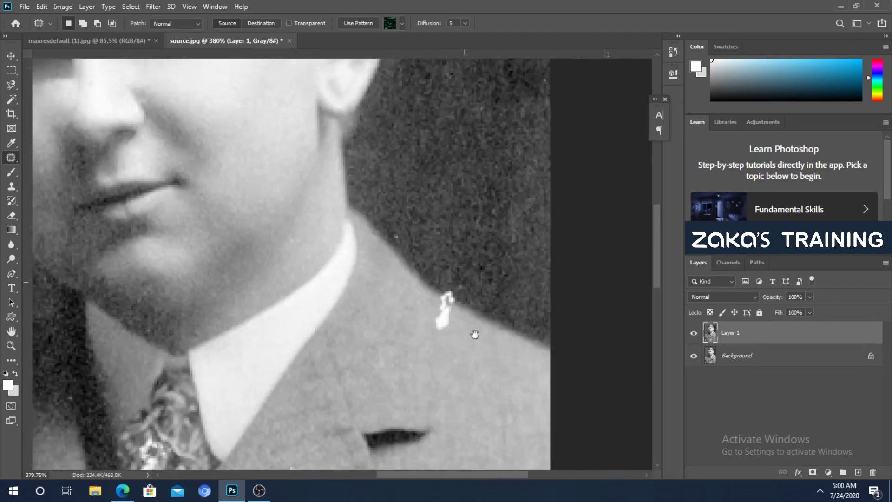
pyautogui.moveTo(450, 339); pyautogui.dragTo(435, 344)
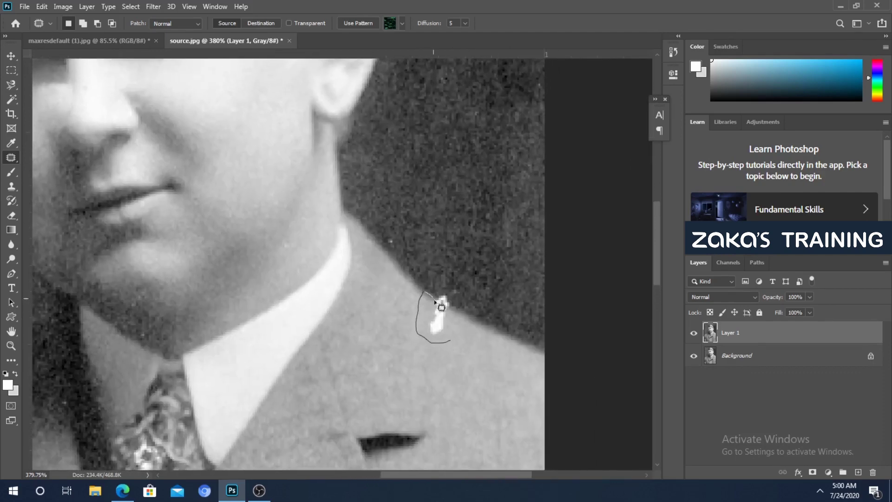
pyautogui.moveTo(445, 343); pyautogui.dragTo(447, 342)
pyautogui.moveTo(439, 321); pyautogui.dragTo(486, 396)
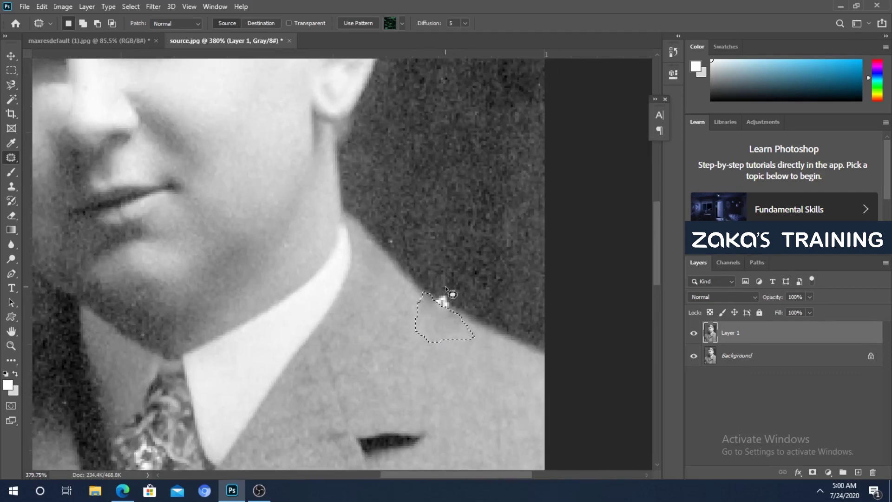
pyautogui.hotkey('ctrl', 'd')
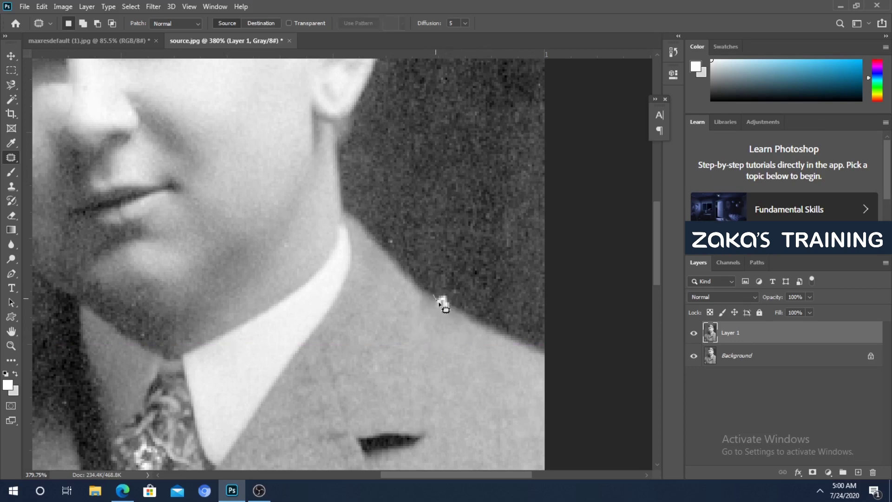
pyautogui.moveTo(445, 293)
pyautogui.mouseDown()
pyautogui.moveTo(442, 303)
pyautogui.moveTo(484, 308)
pyautogui.mouseUp()
pyautogui.hotkey('ctrl', 'd')
pyautogui.scroll(-5, 470, 316)
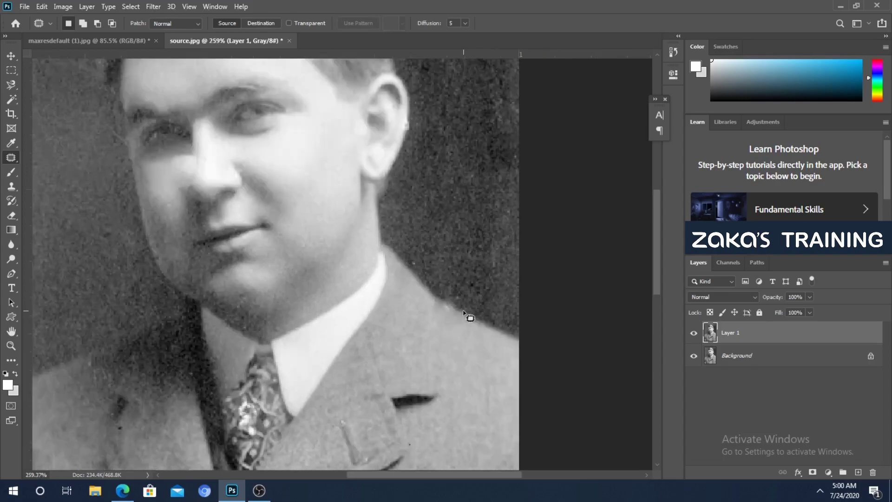
pyautogui.scroll(2, 488, 311)
pyautogui.scroll(3, 460, 278)
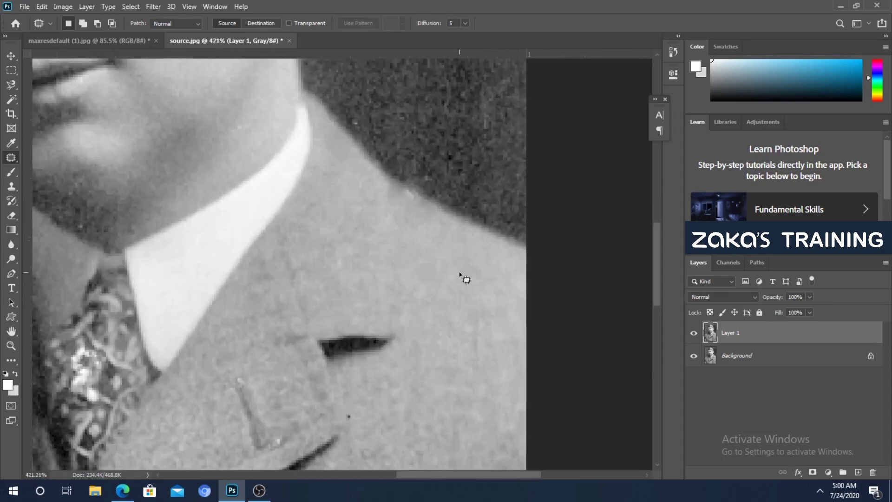
pyautogui.moveTo(411, 185); pyautogui.dragTo(414, 186)
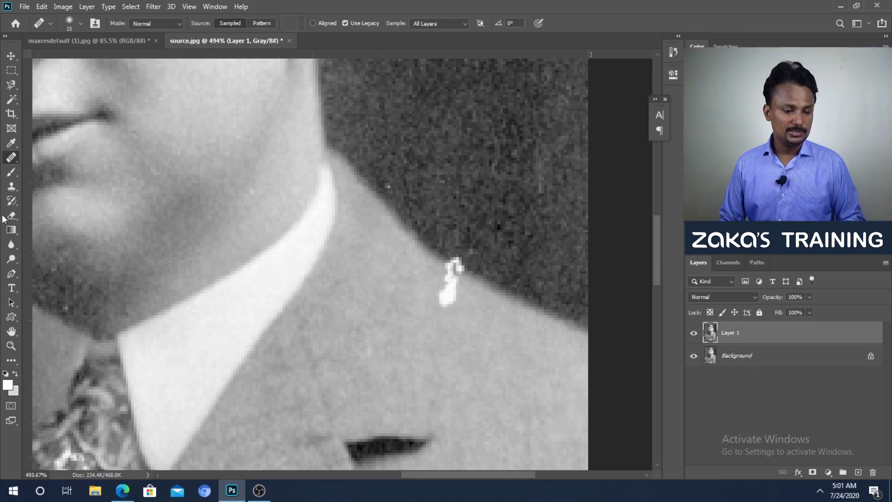
# Step: Cover the white mark on the right shoulder's edge using the Clone Stamp with a size 15 brush, sampling nearby background and fabric
pyautogui.click(11, 186)
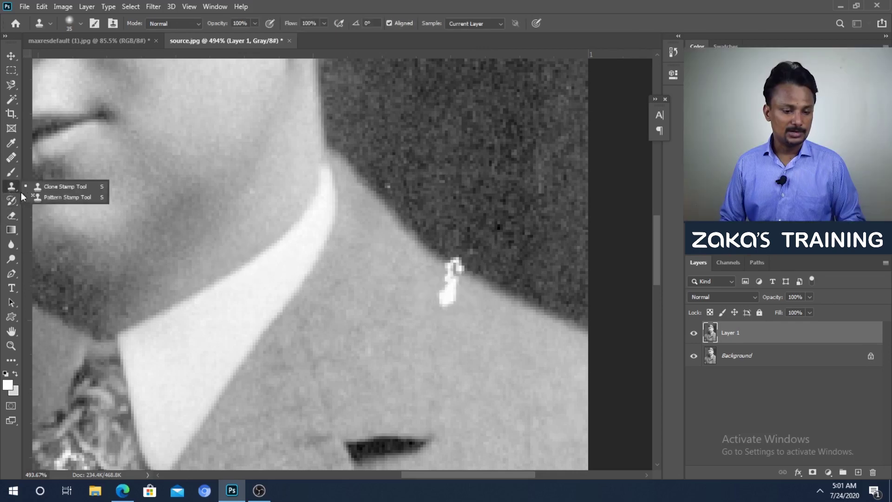
pyautogui.click(64, 187)
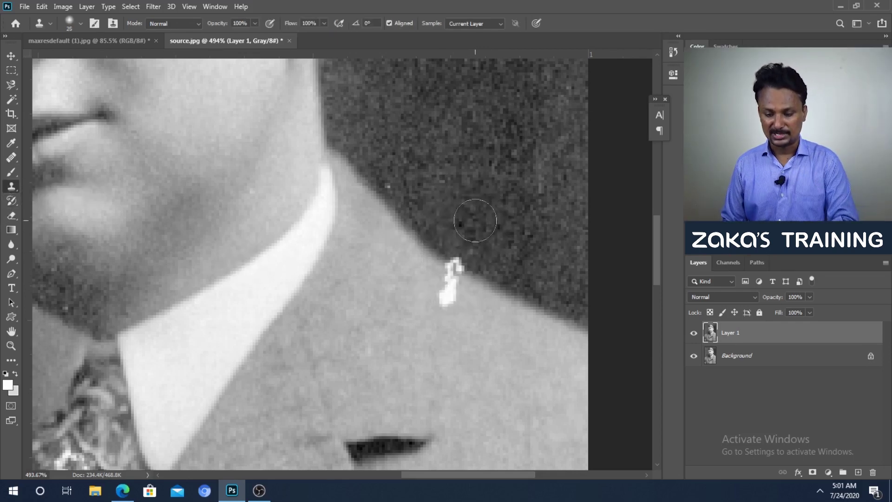
pyautogui.press('[')
pyautogui.press('[')
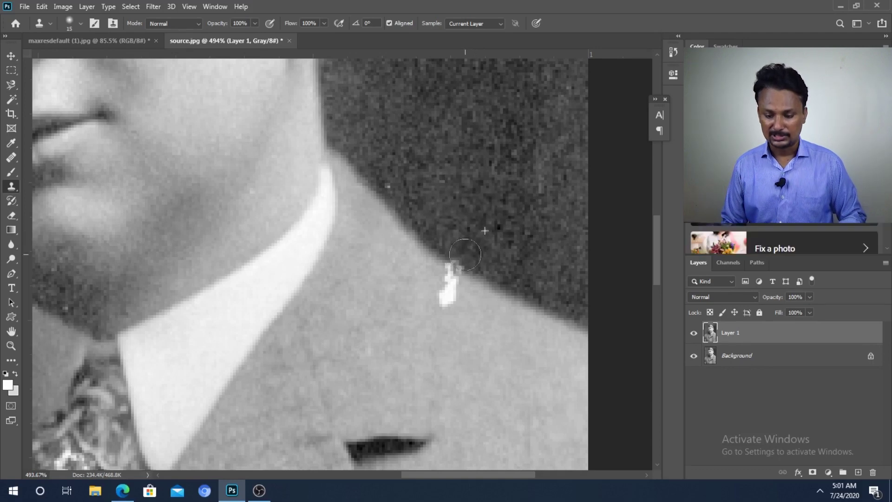
pyautogui.moveTo(451, 272)
pyautogui.mouseDown()
pyautogui.moveTo(446, 305)
pyautogui.moveTo(440, 280)
pyautogui.moveTo(465, 259)
pyautogui.moveTo(456, 255)
pyautogui.mouseUp()
pyautogui.keyDown('alt'); pyautogui.click(504, 247); pyautogui.keyUp('alt')
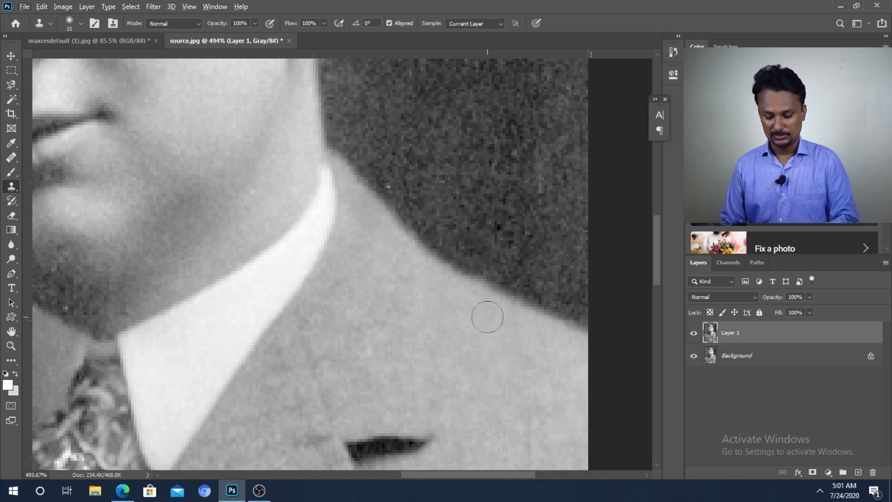
pyautogui.hotkey('ctrl', '0')
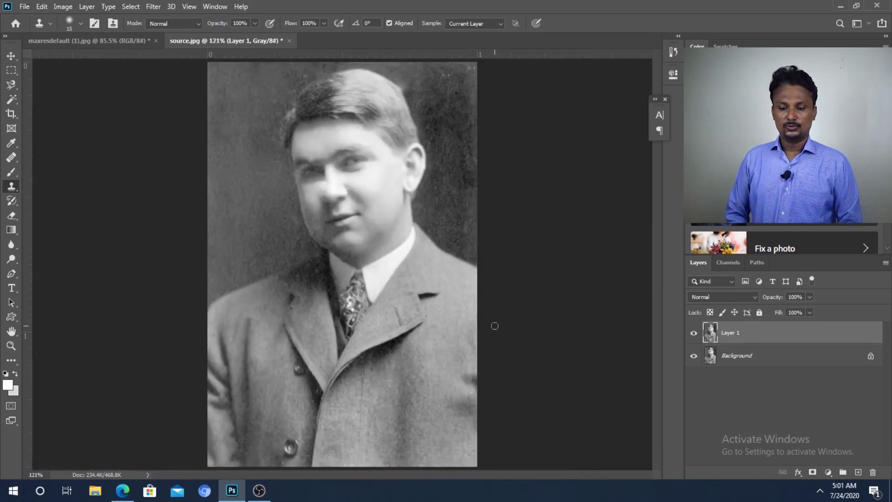